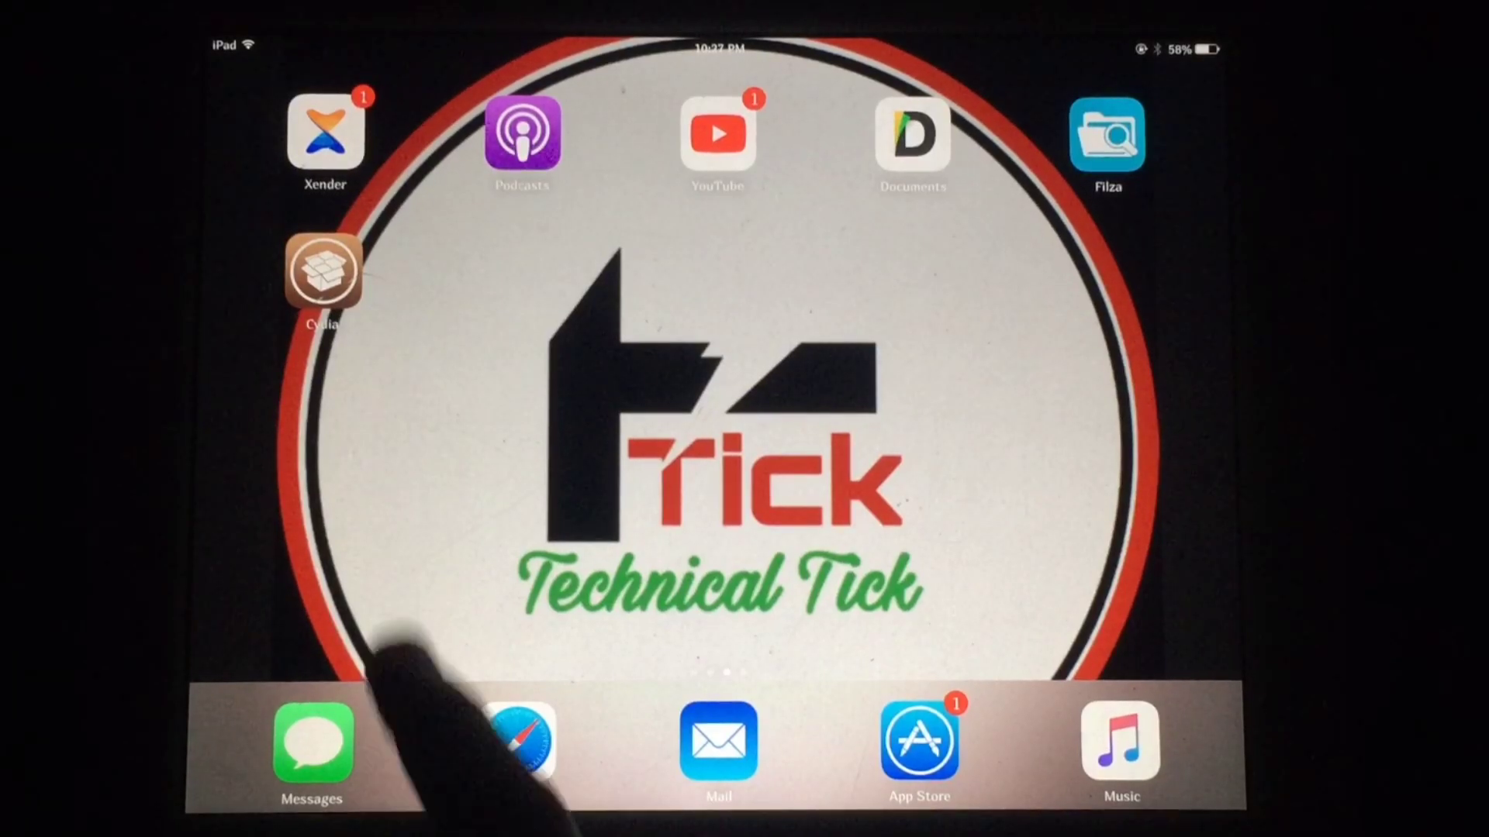
Step: Launch Cydia, search for Clocky and open its package page to install it
click(323, 271)
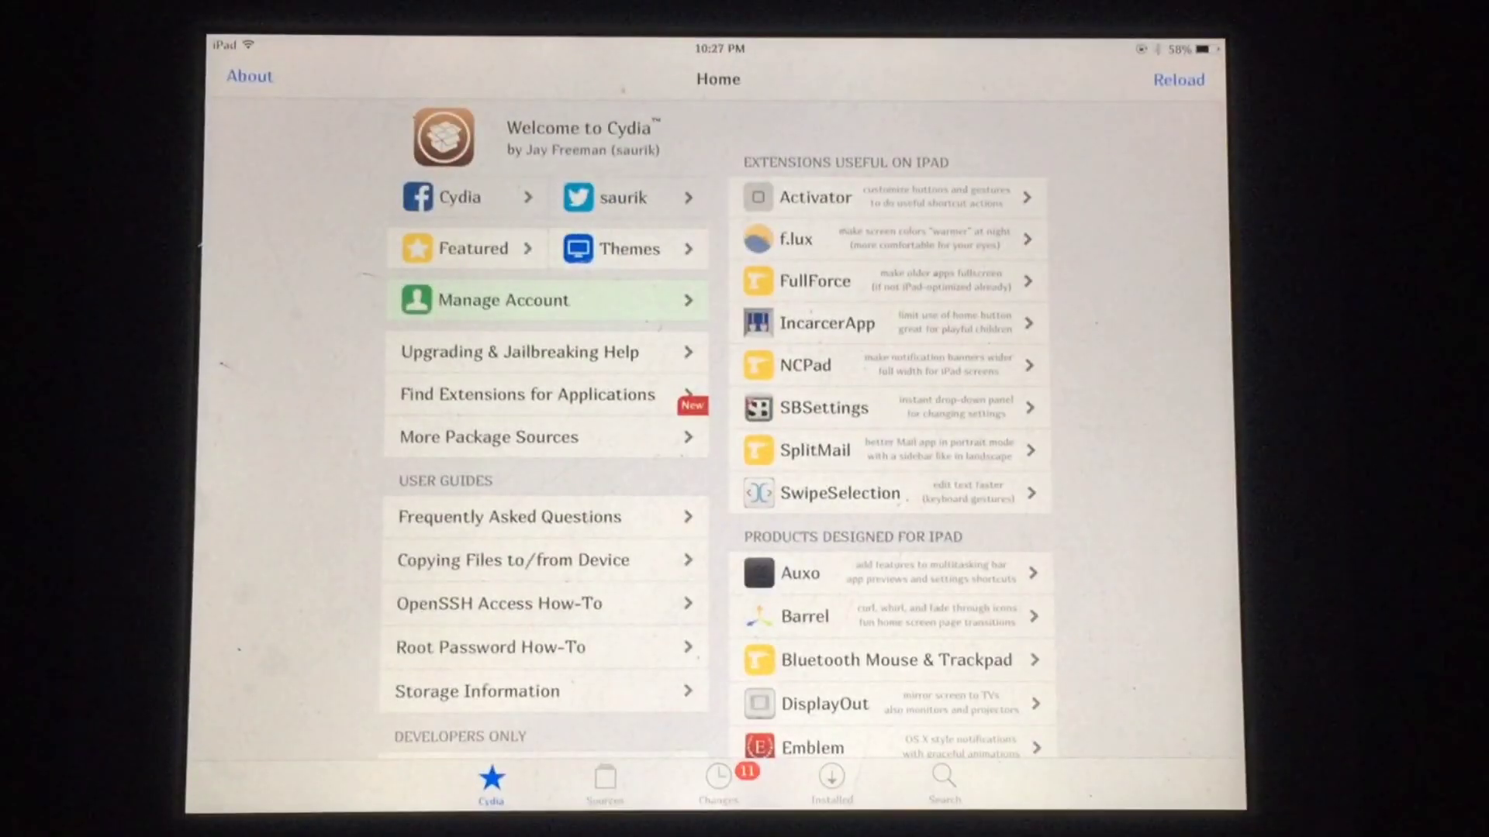
click(942, 782)
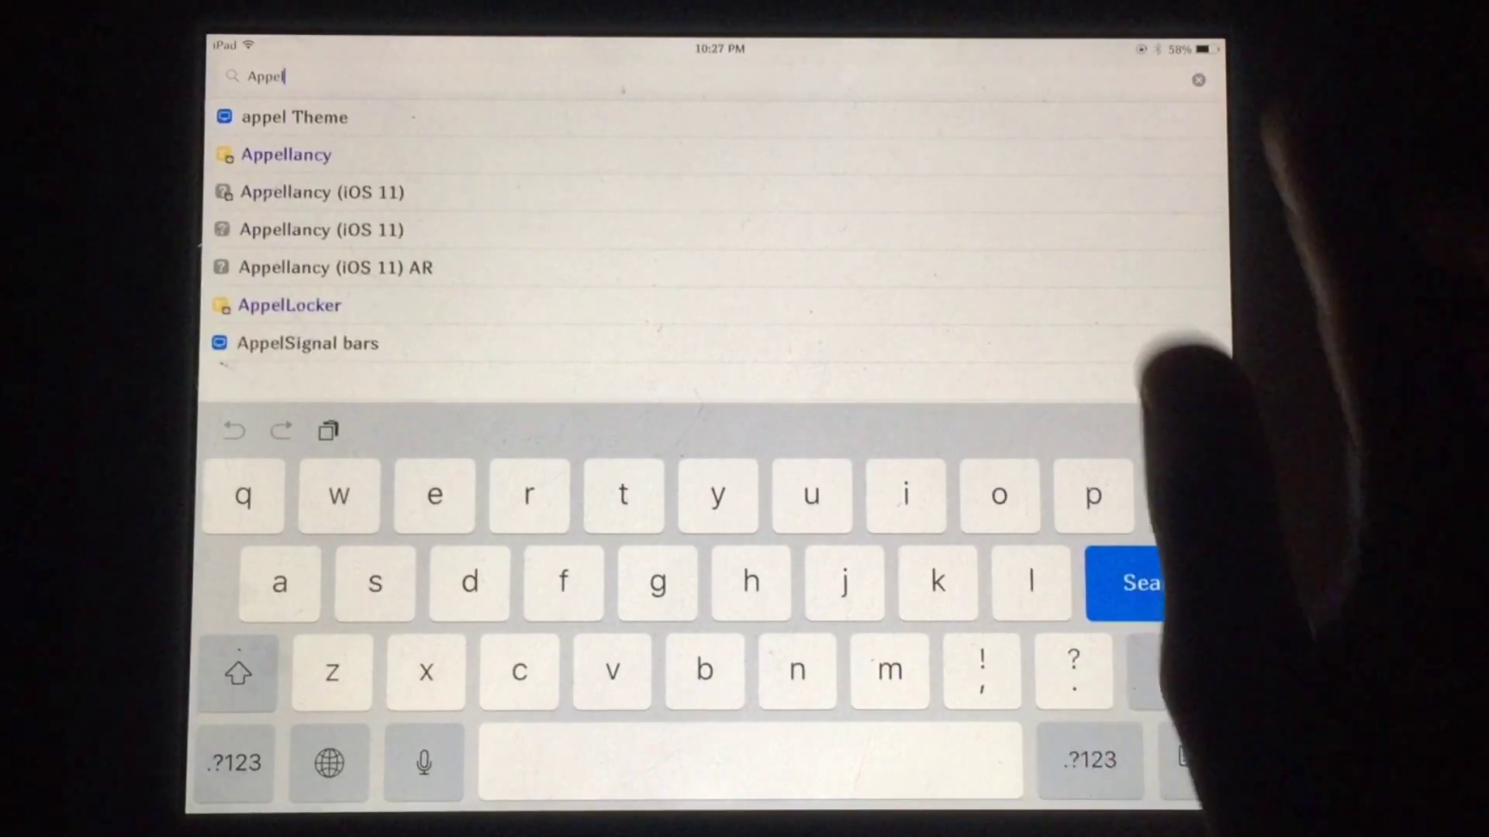
click(1210, 76)
click(1198, 762)
click(491, 783)
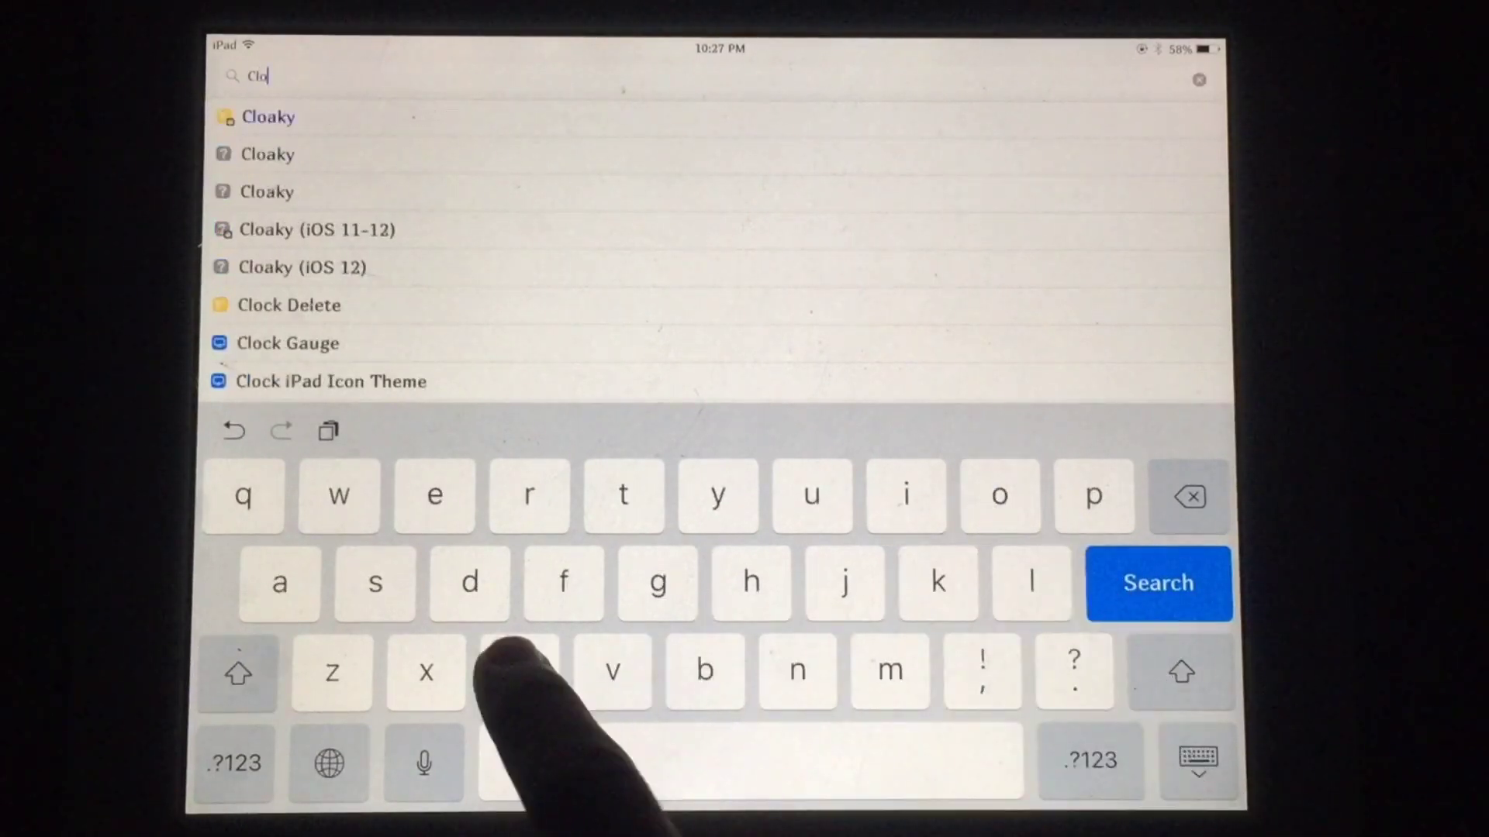
text(ky)
click(1198, 762)
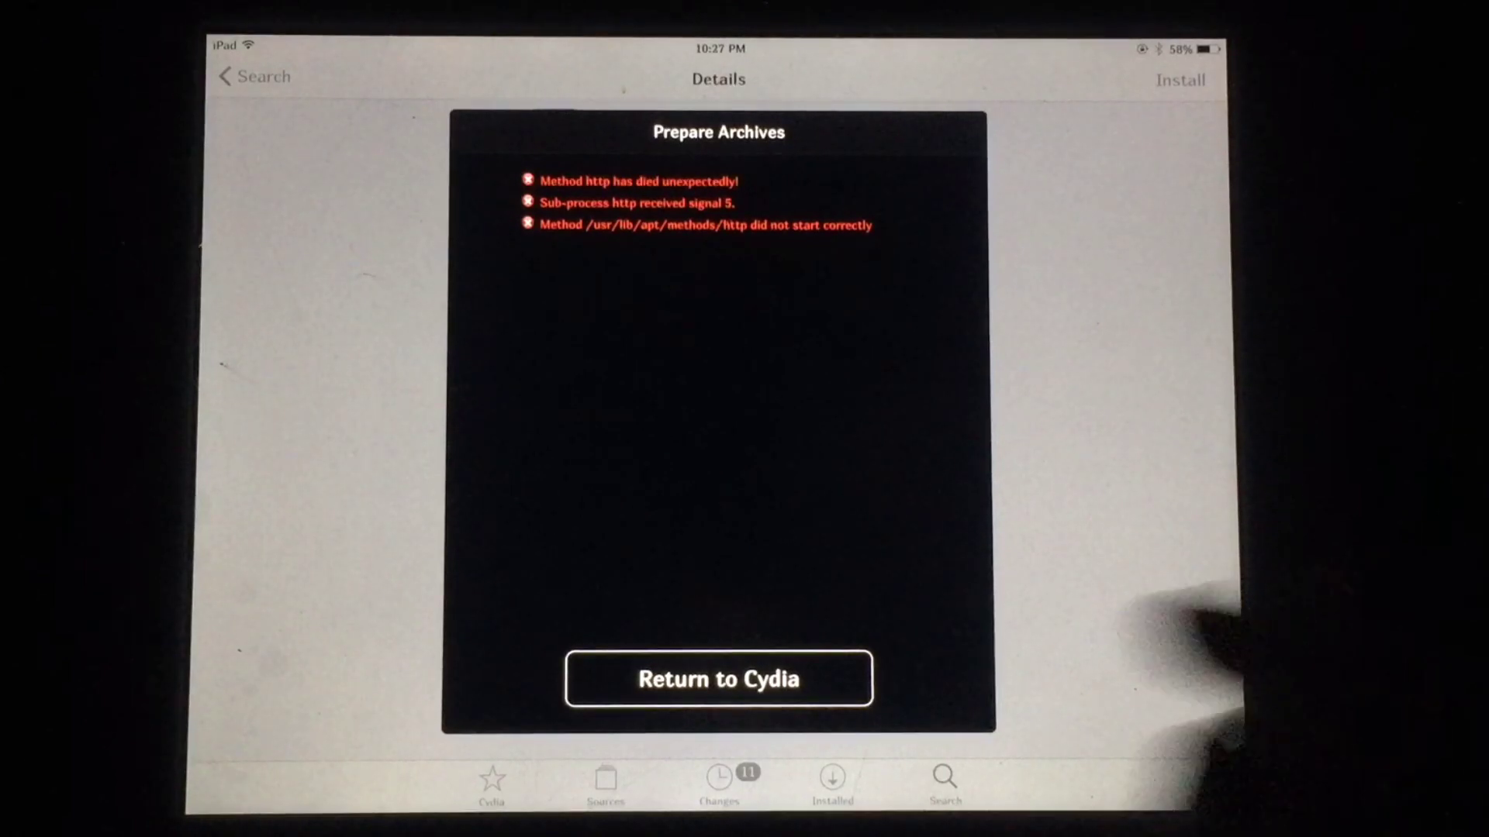
Step: Retry and confirm the Clocky install, dismiss the connection-refused report, then leave Cydia
click(675, 693)
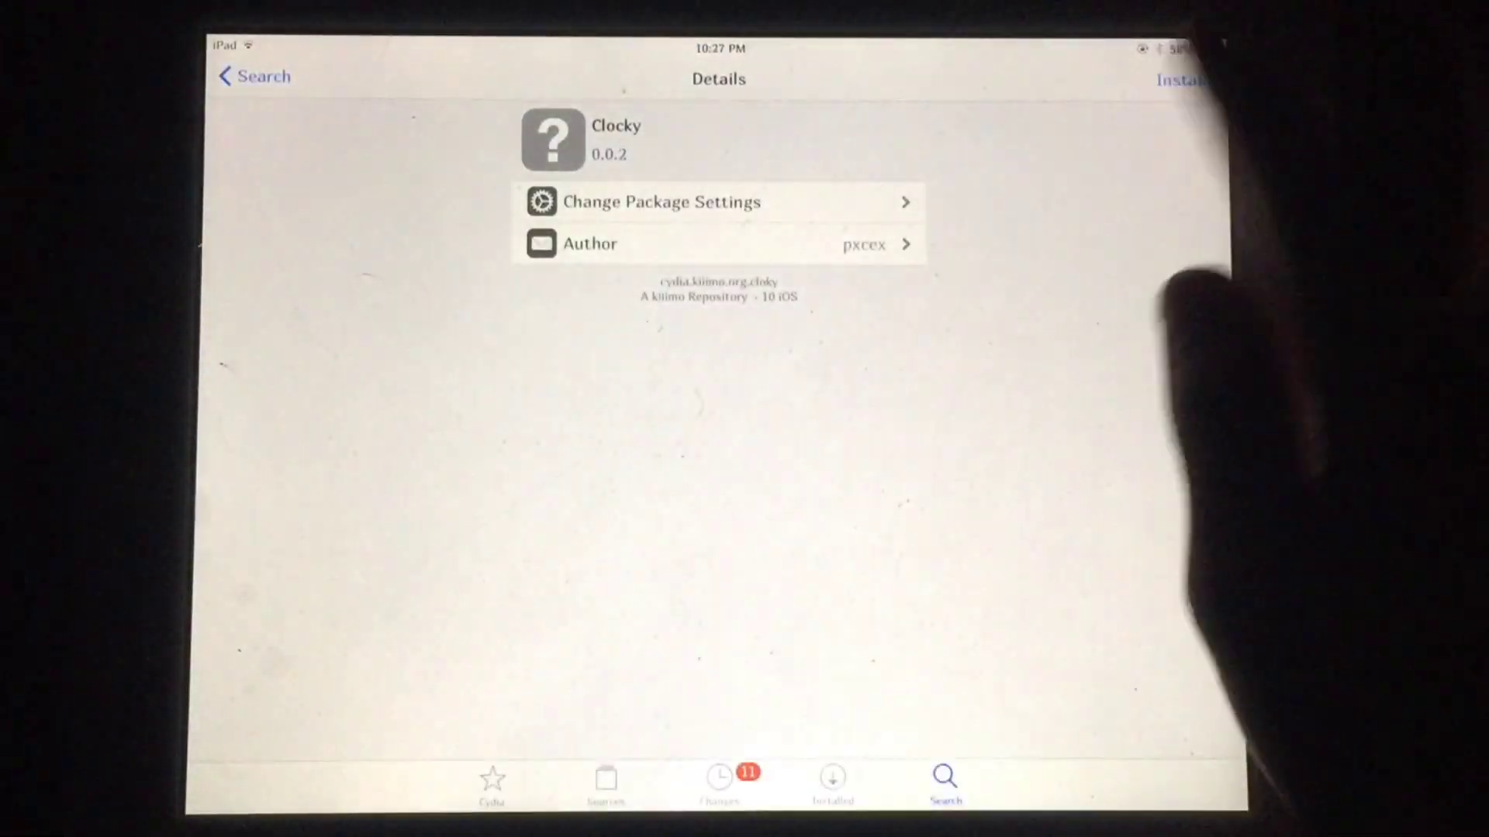
click(1180, 79)
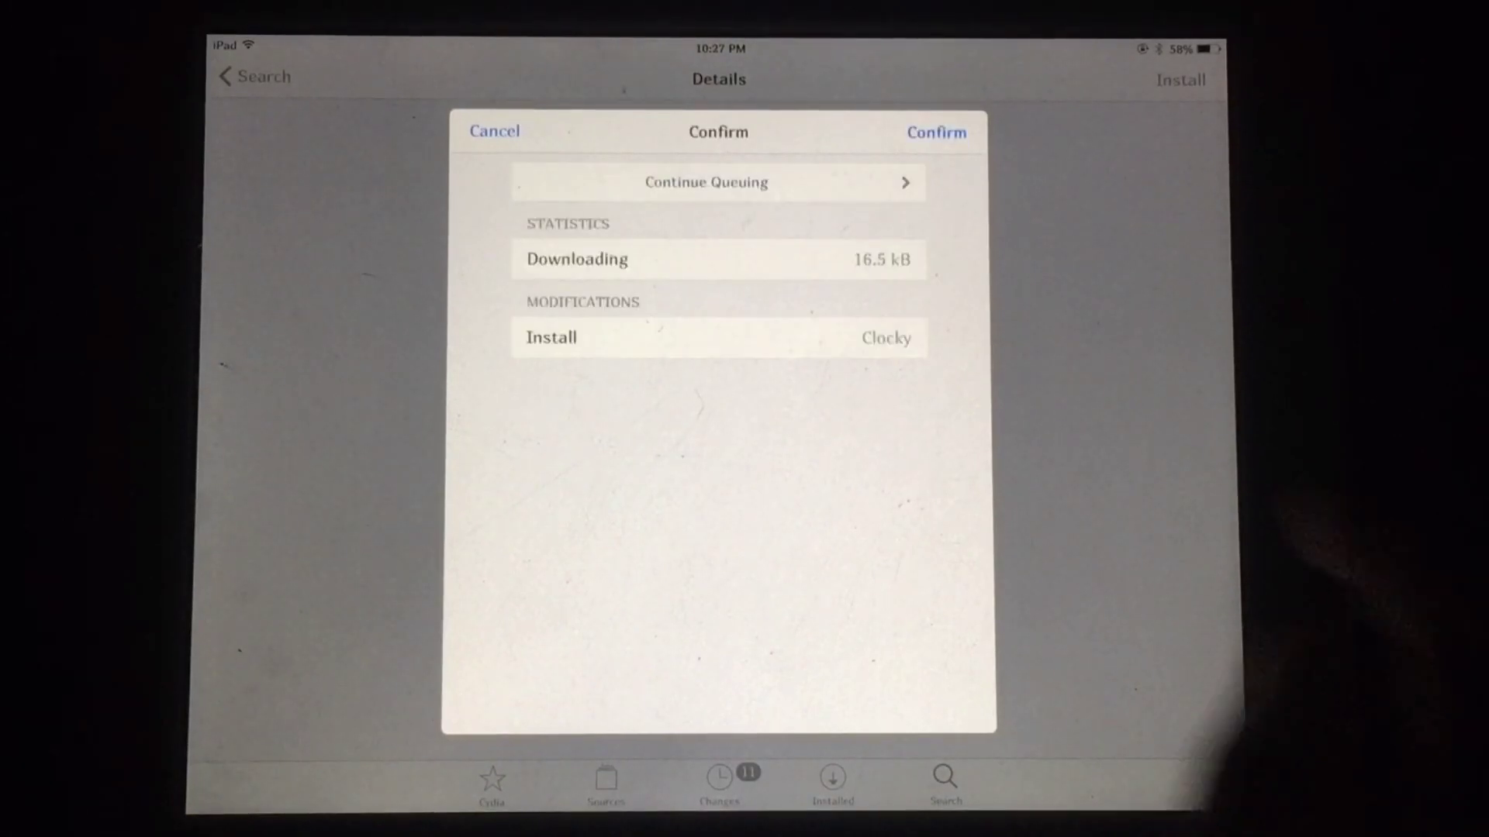
click(937, 132)
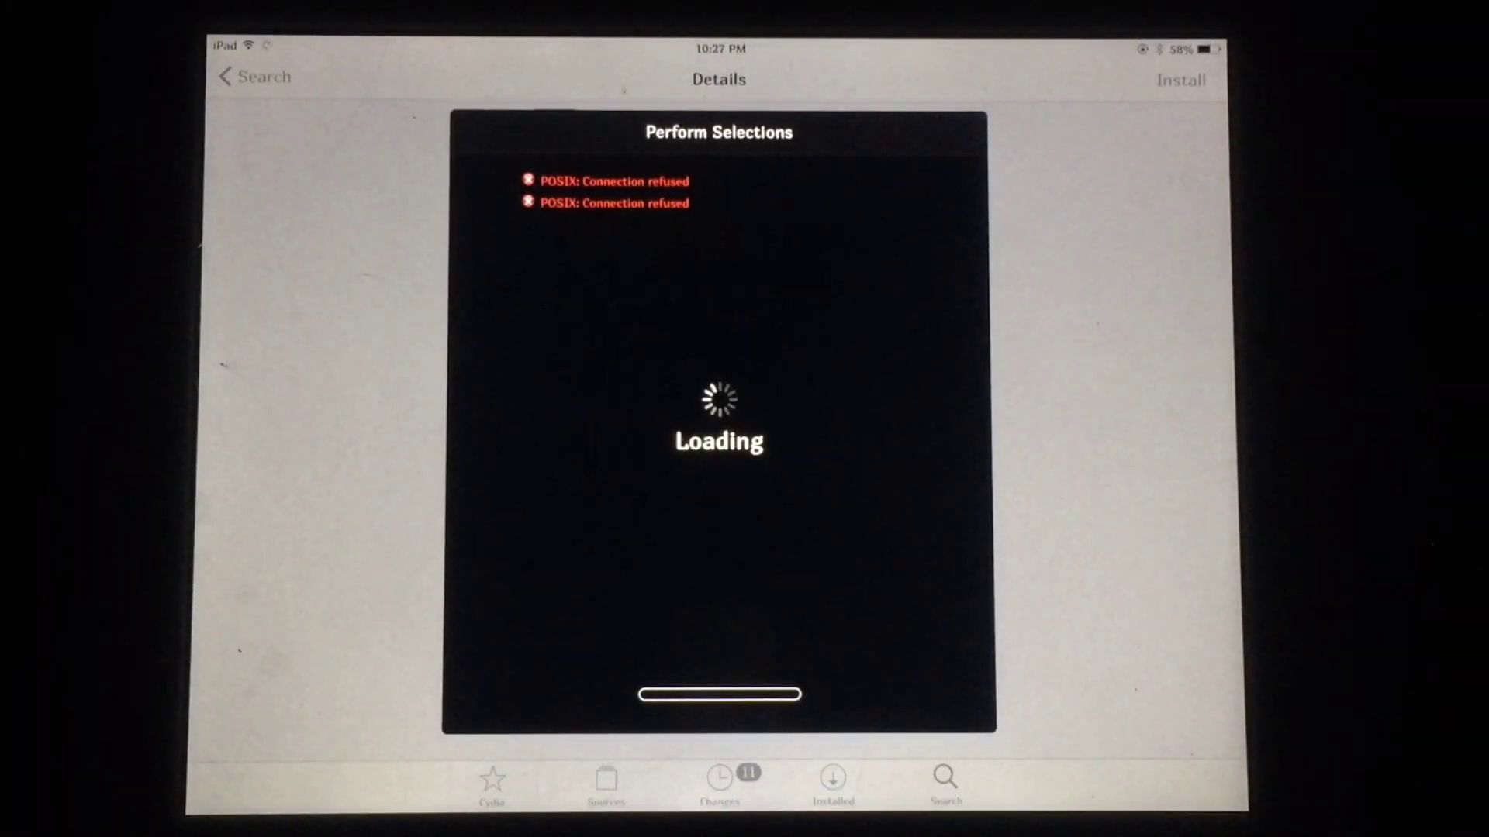
click(745, 681)
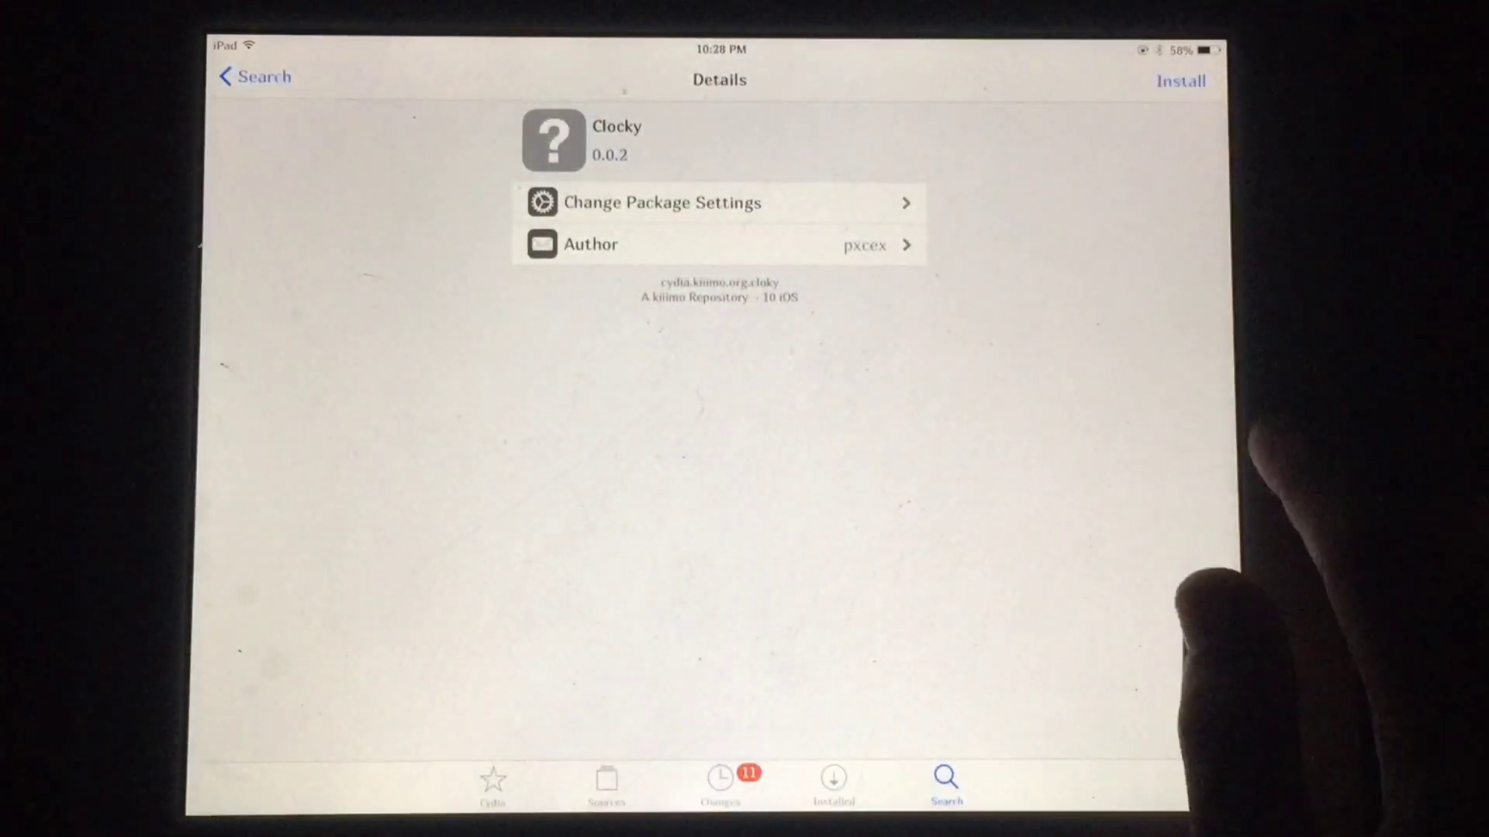
key(super)
key(super)
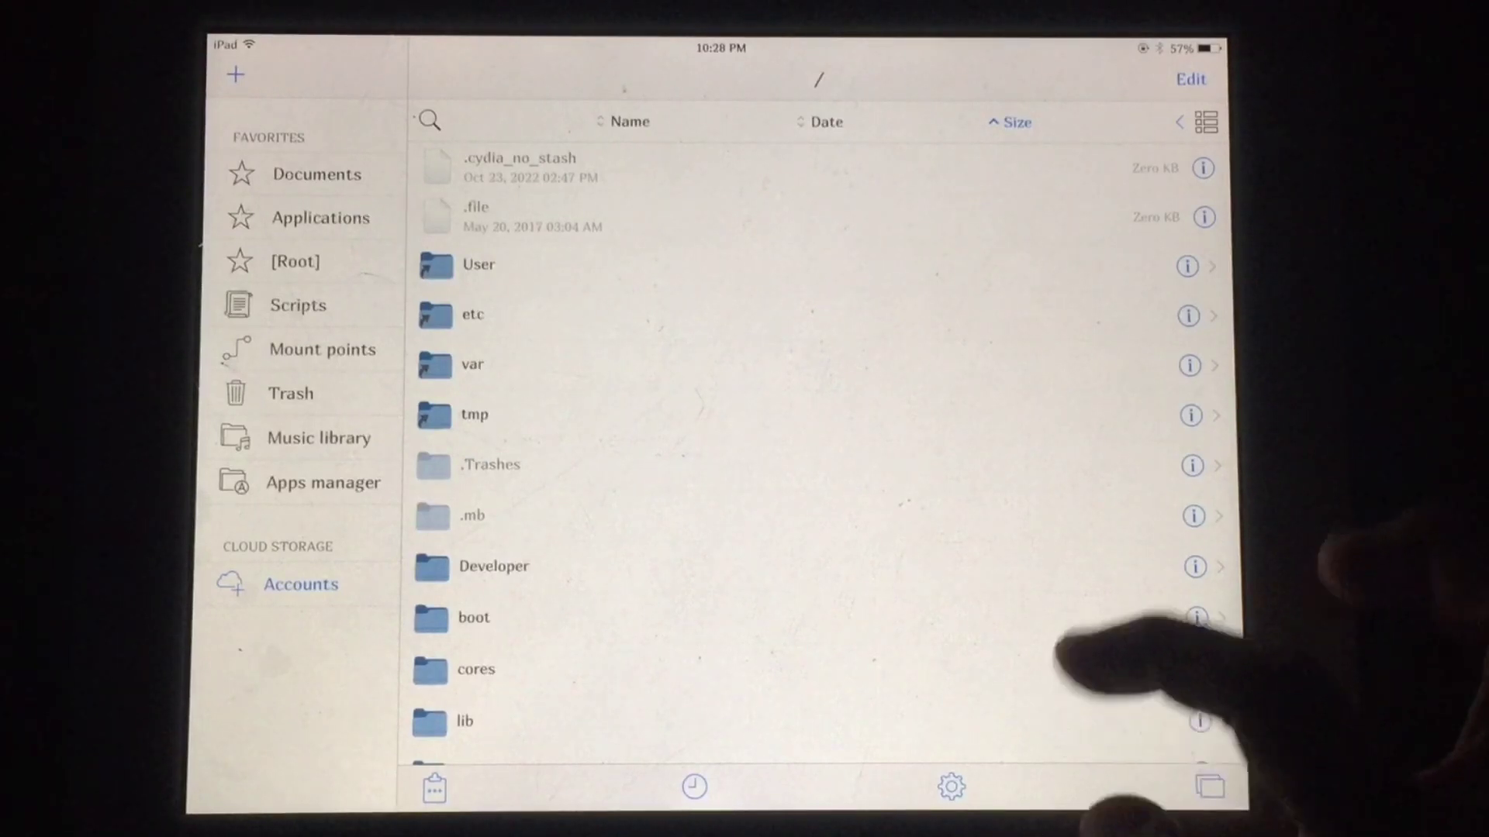
scroll(1082, 629, down, 1)
Step: Open the hosts file from Filza's etc folder in the Text Editor
click(1105, 286)
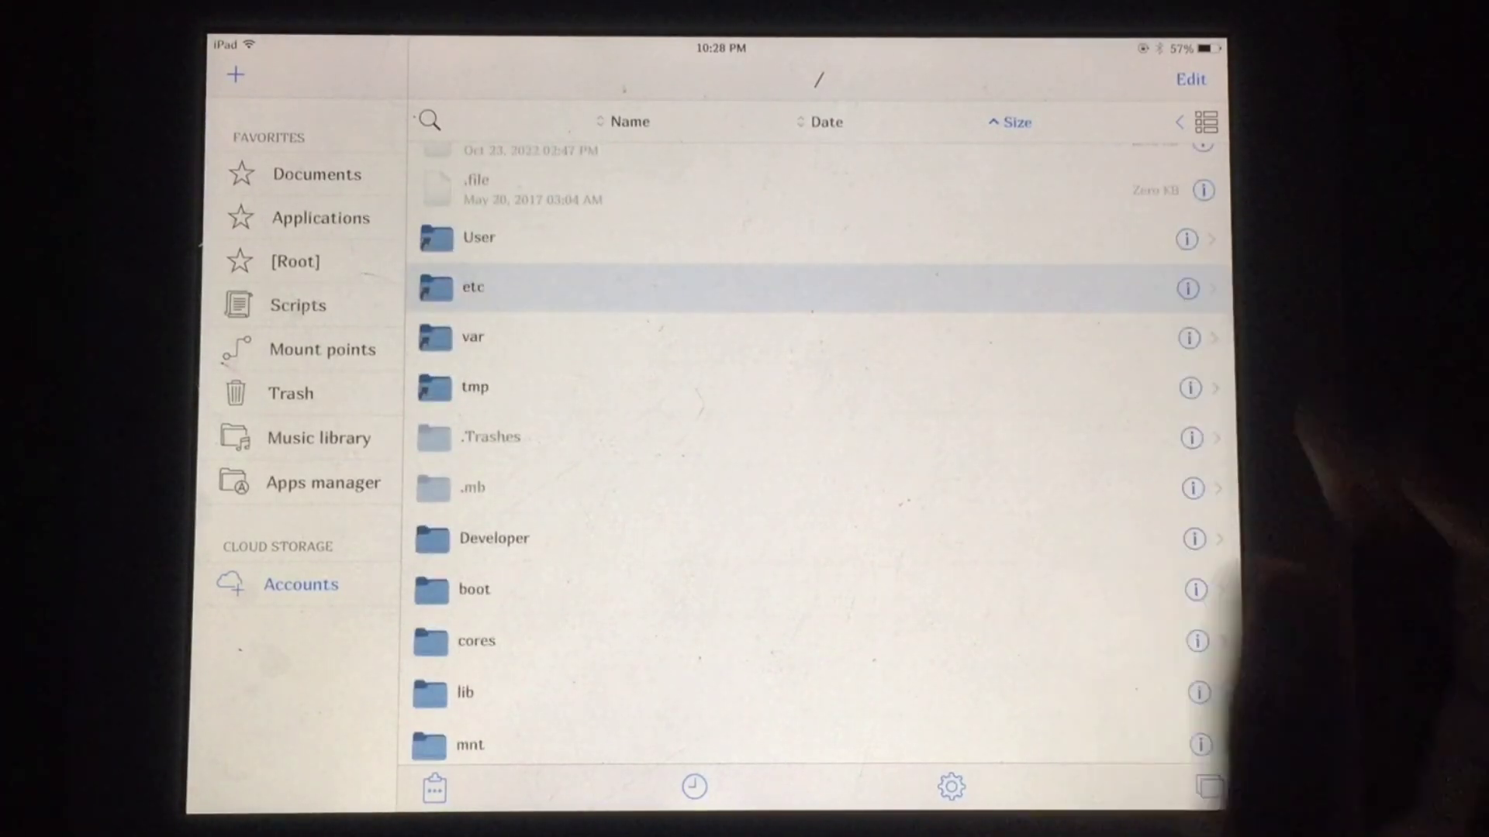
click(1187, 80)
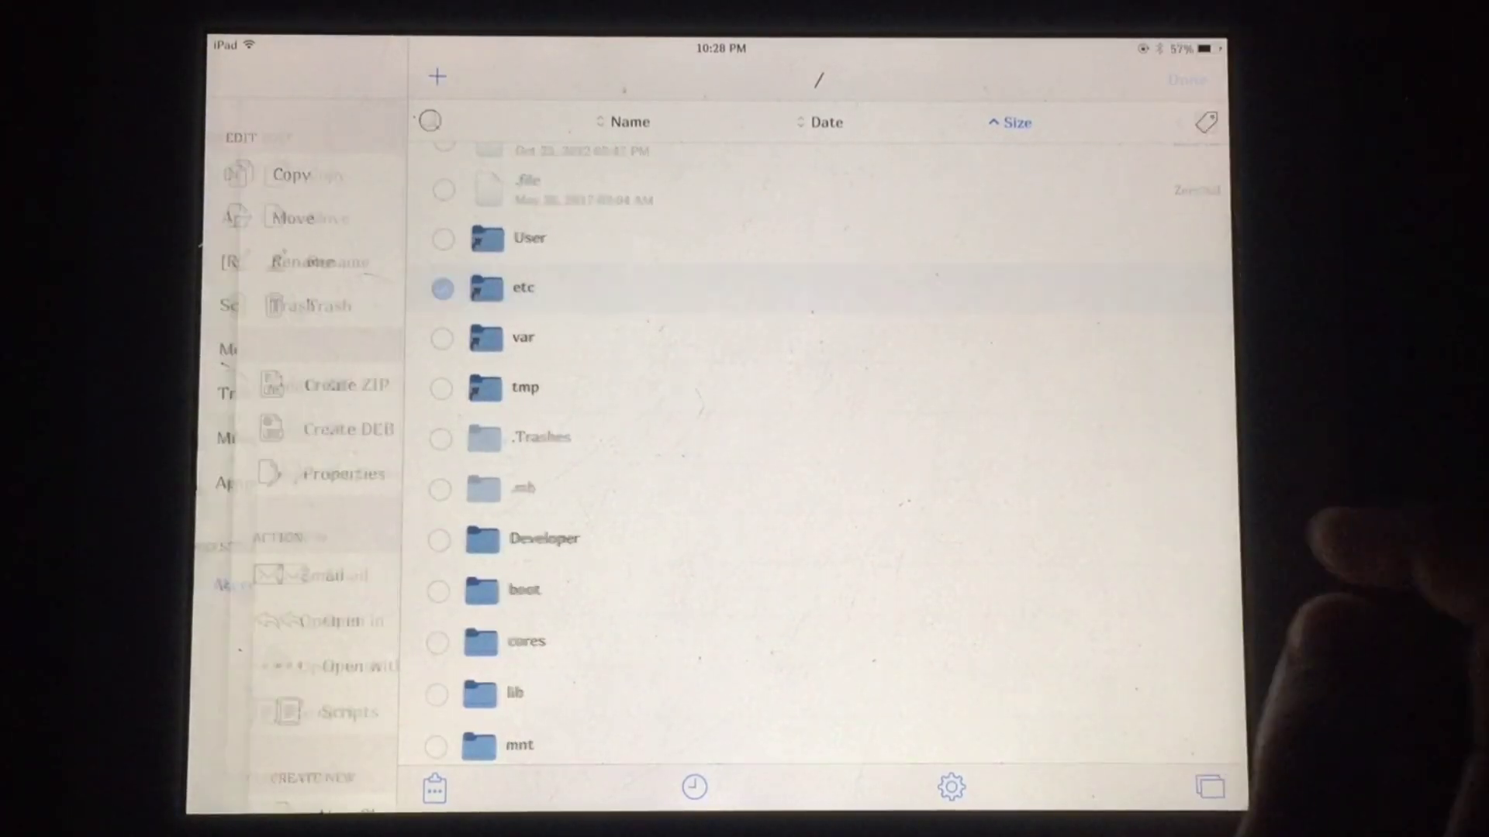
click(1164, 287)
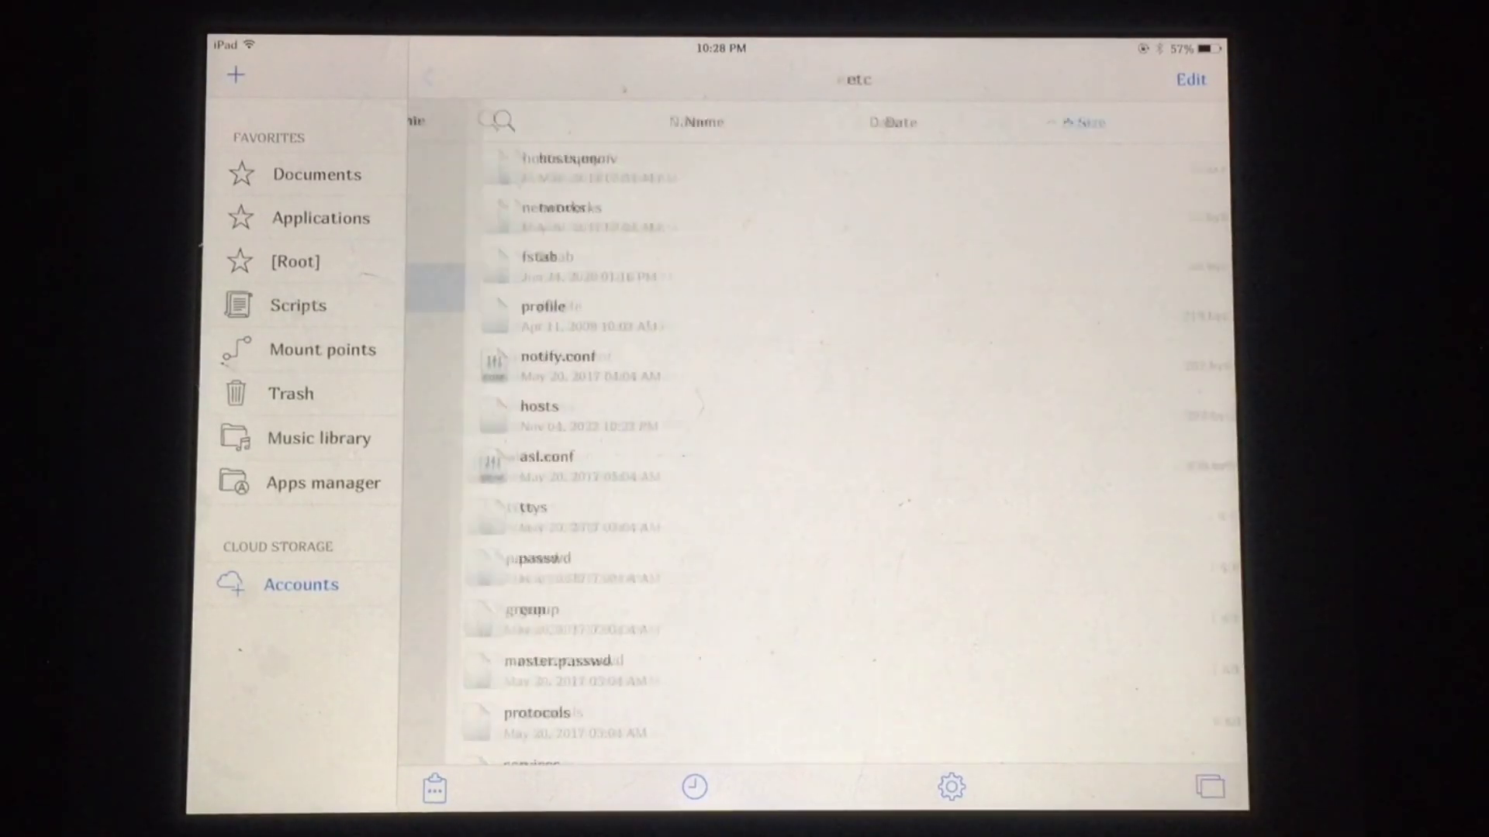
scroll(1111, 424, down, 1)
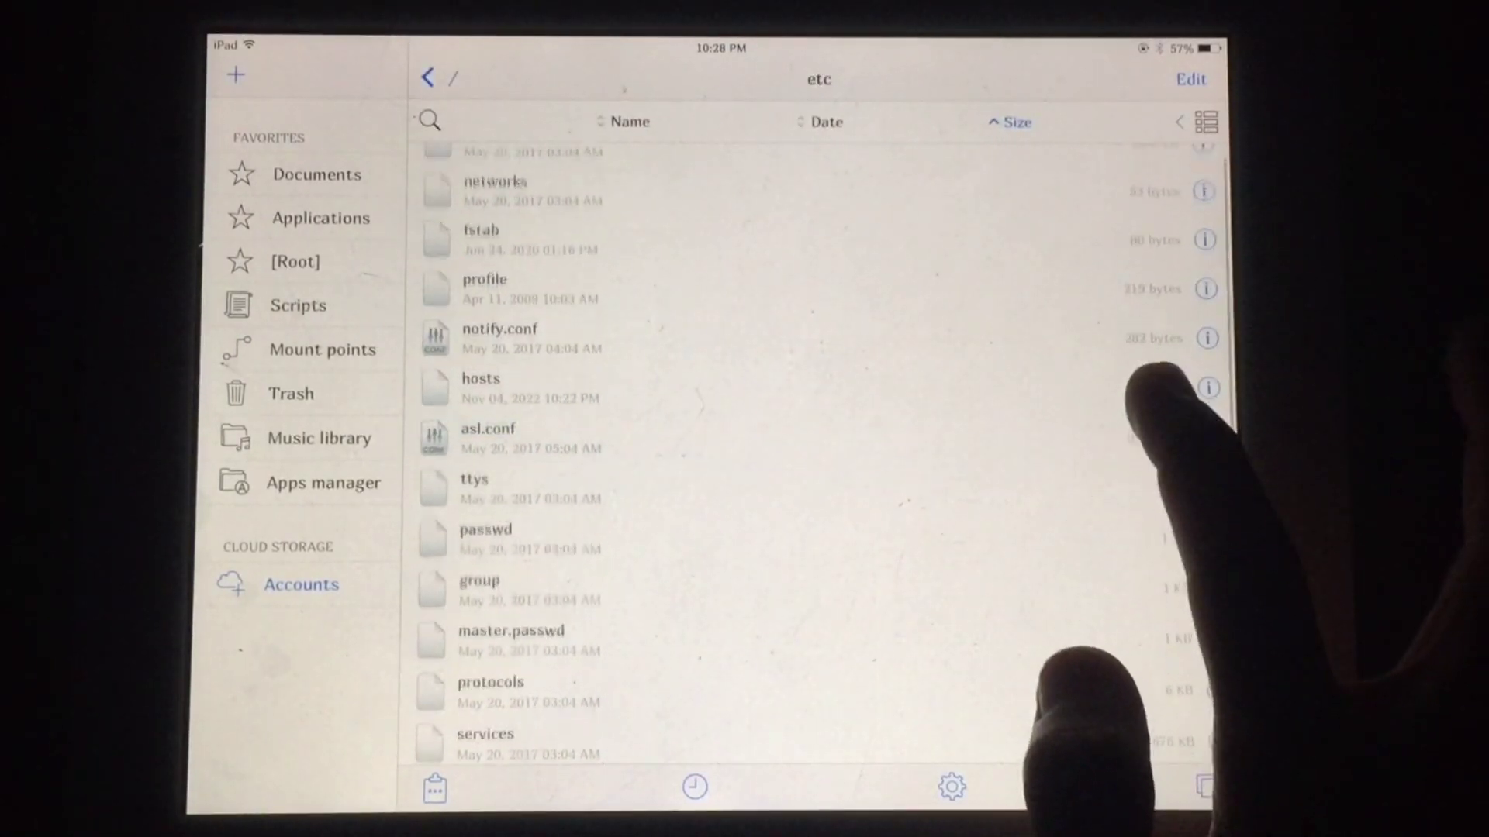
click(1153, 380)
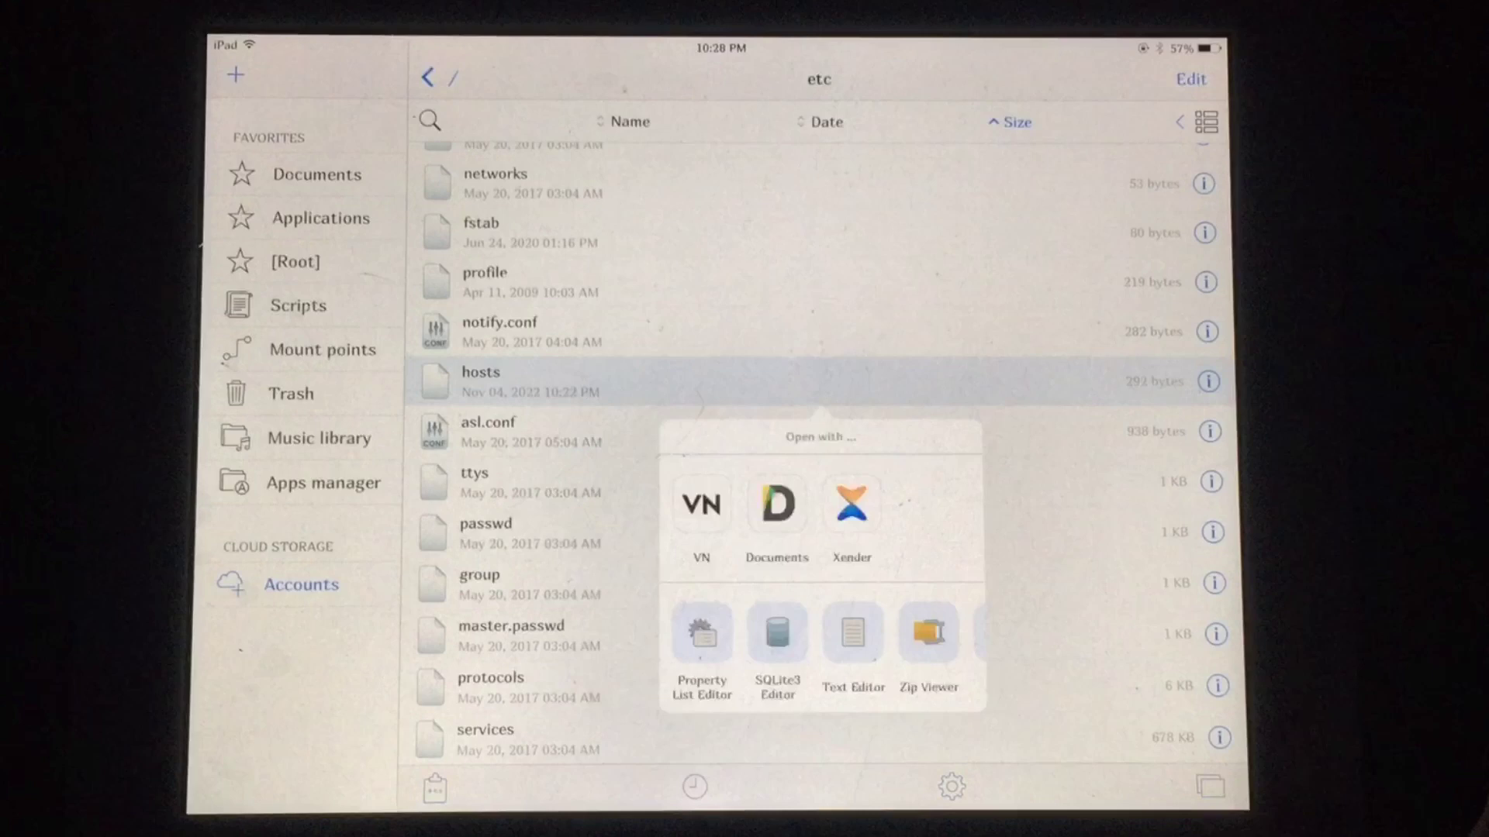
click(852, 632)
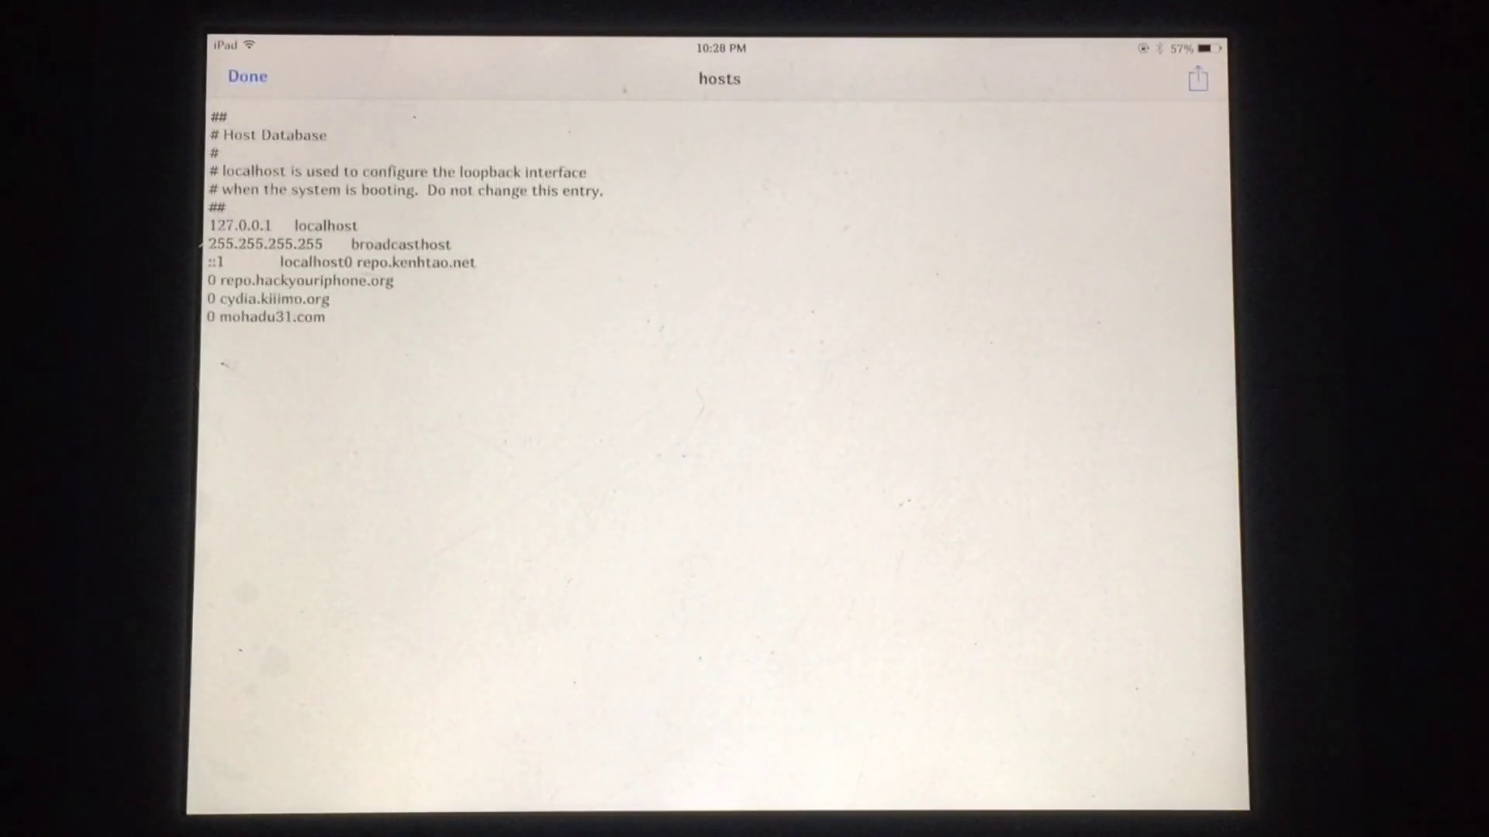
Step: Erase the repo.hackyouriphone.org, kiiimo and mohadu31.com lines from hosts and save it
click(617, 494)
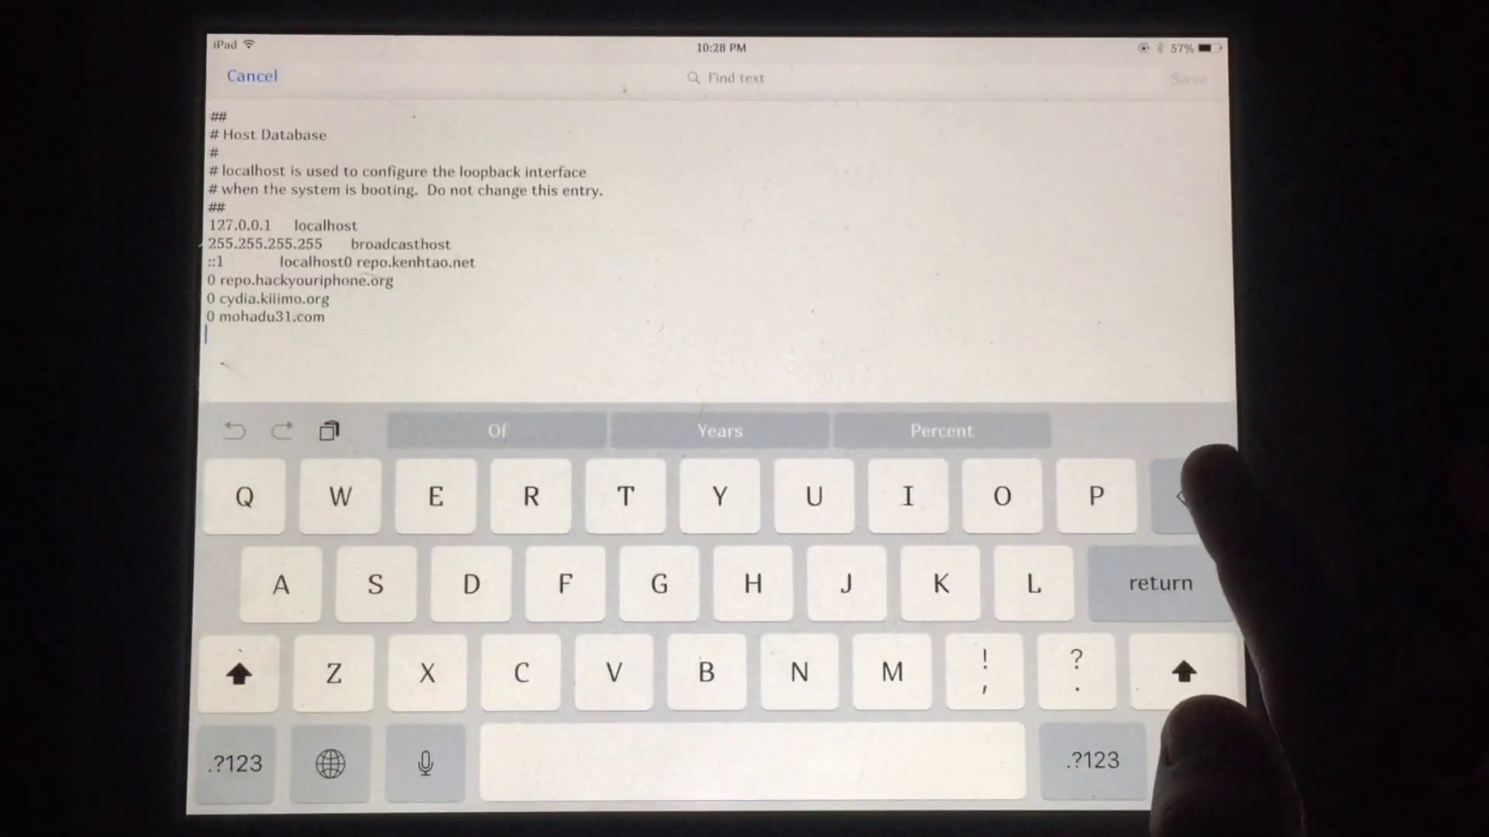
key(BackSpace)
key(BackSpace)
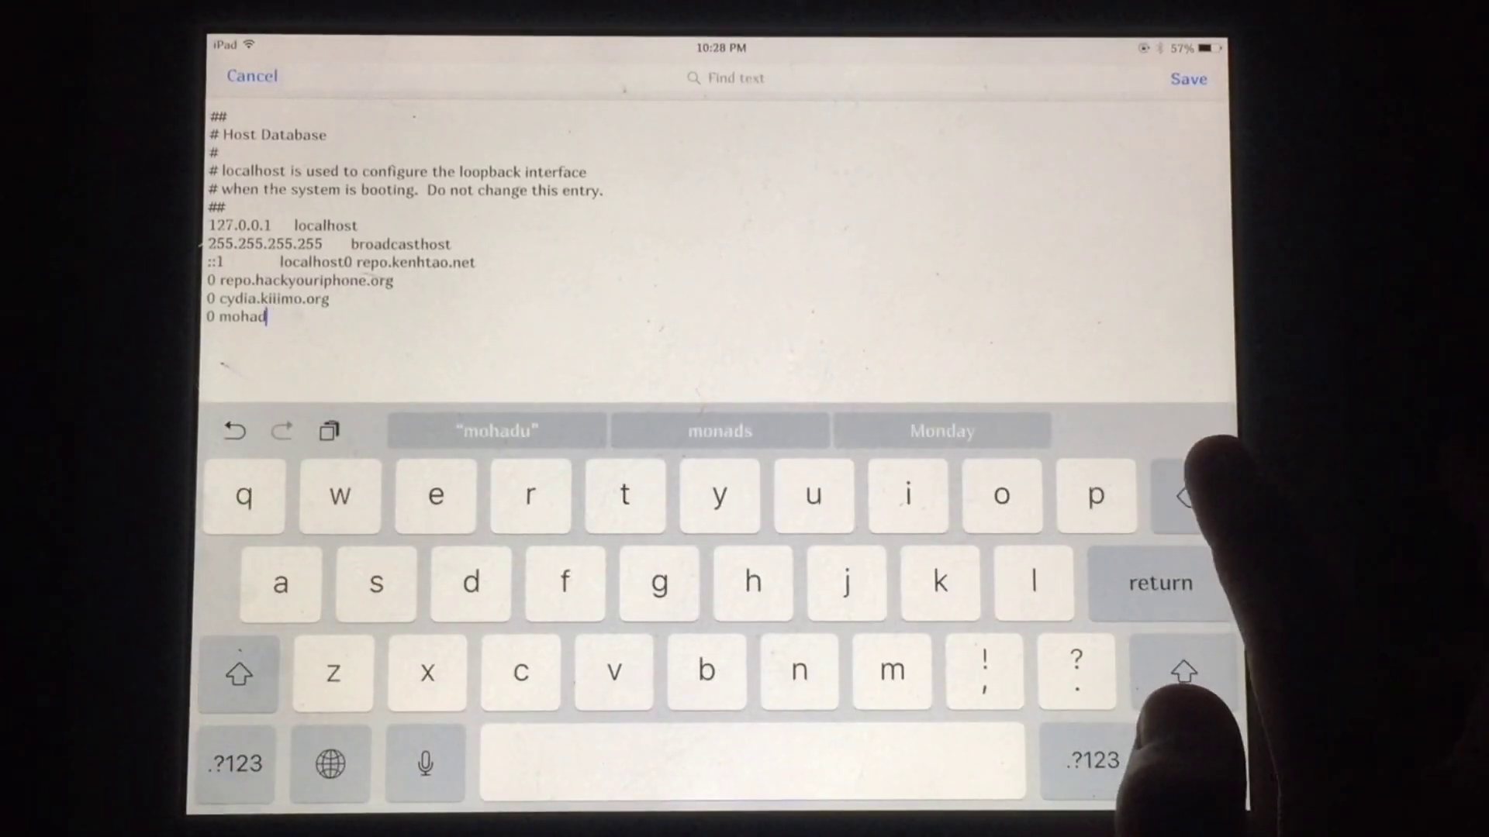
key(BackSpace)
key(BackSpace)
key(BackSpace)
key(BackSpace)
key(BackSpace)
key(BackSpace)
key(BackSpace)
key(BackSpace)
key(BackSpace)
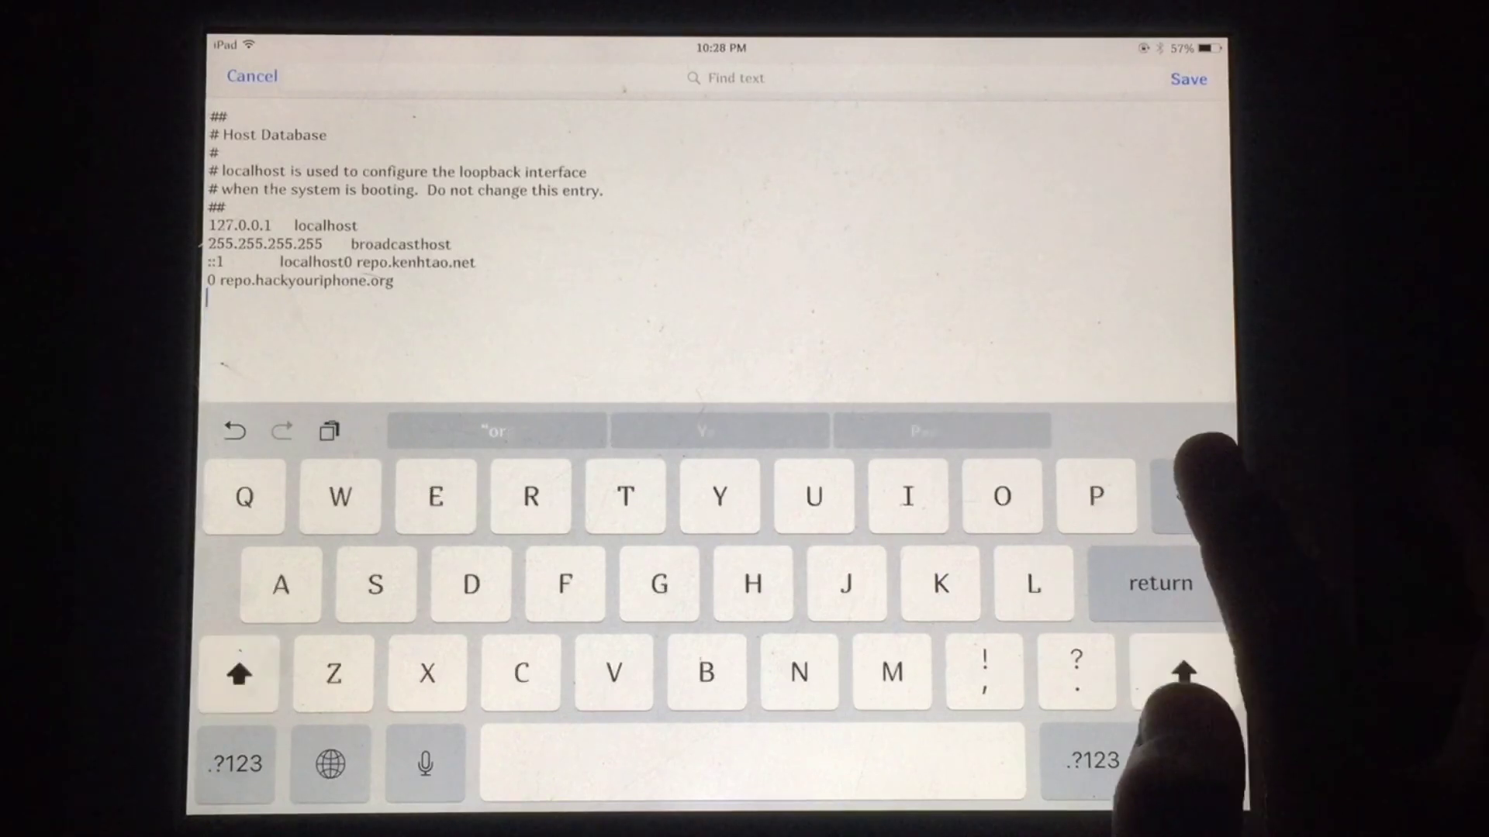
key(BackSpace)
key(BackSpace)
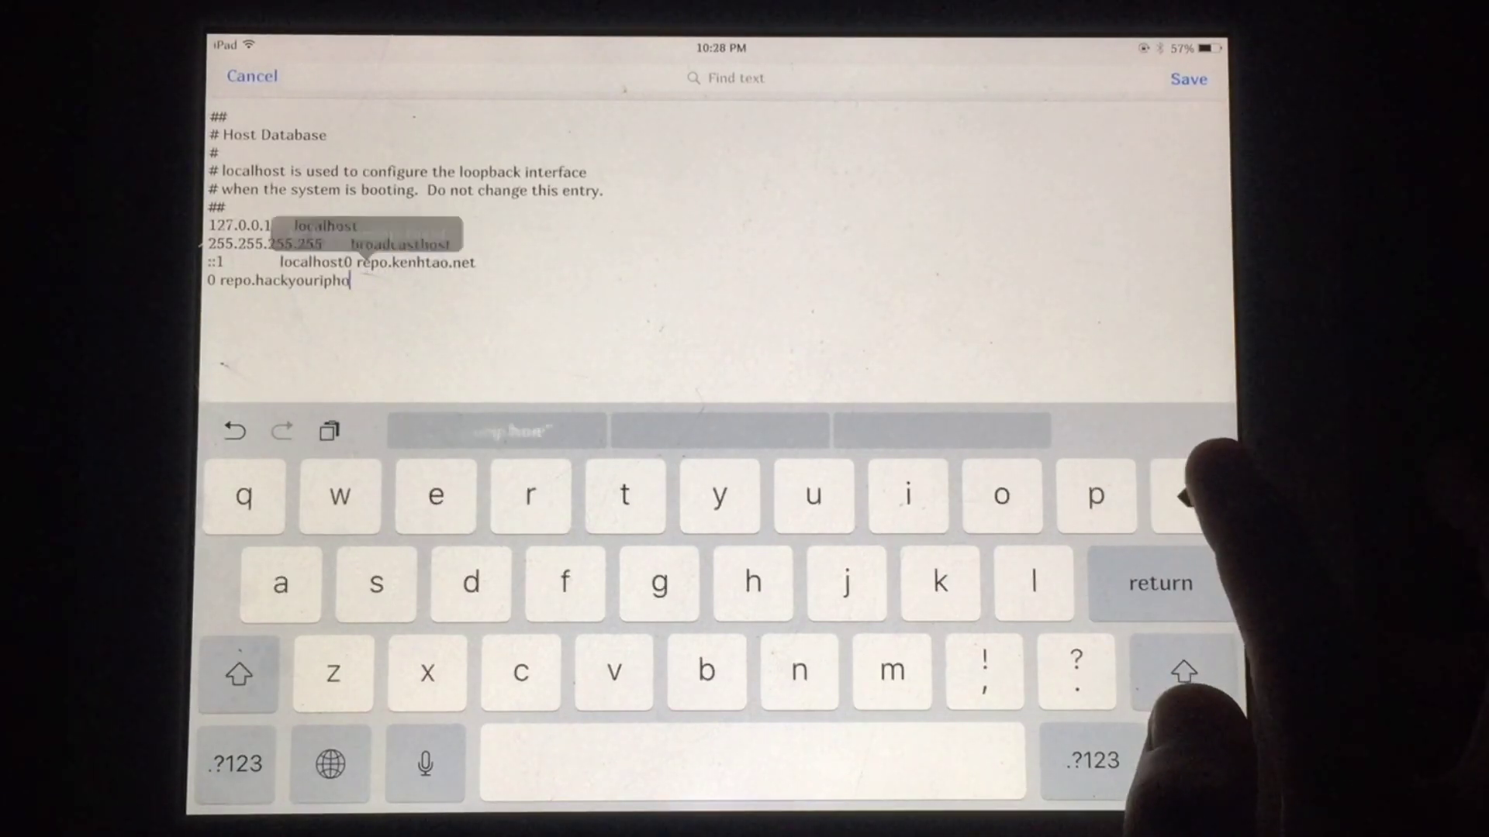
key(BackSpace)
key(BackSpace)
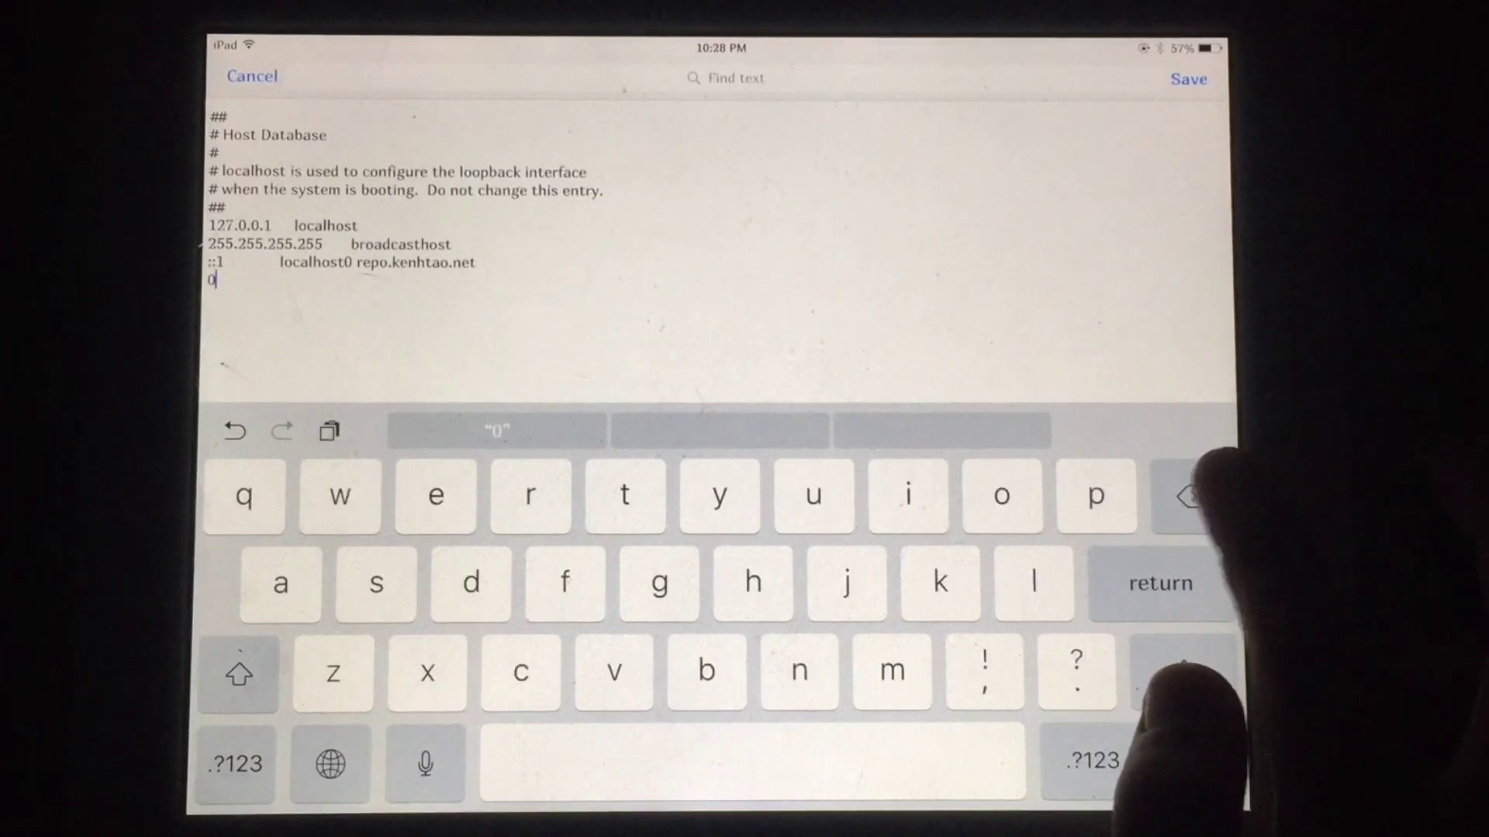
key(BackSpace)
click(1187, 78)
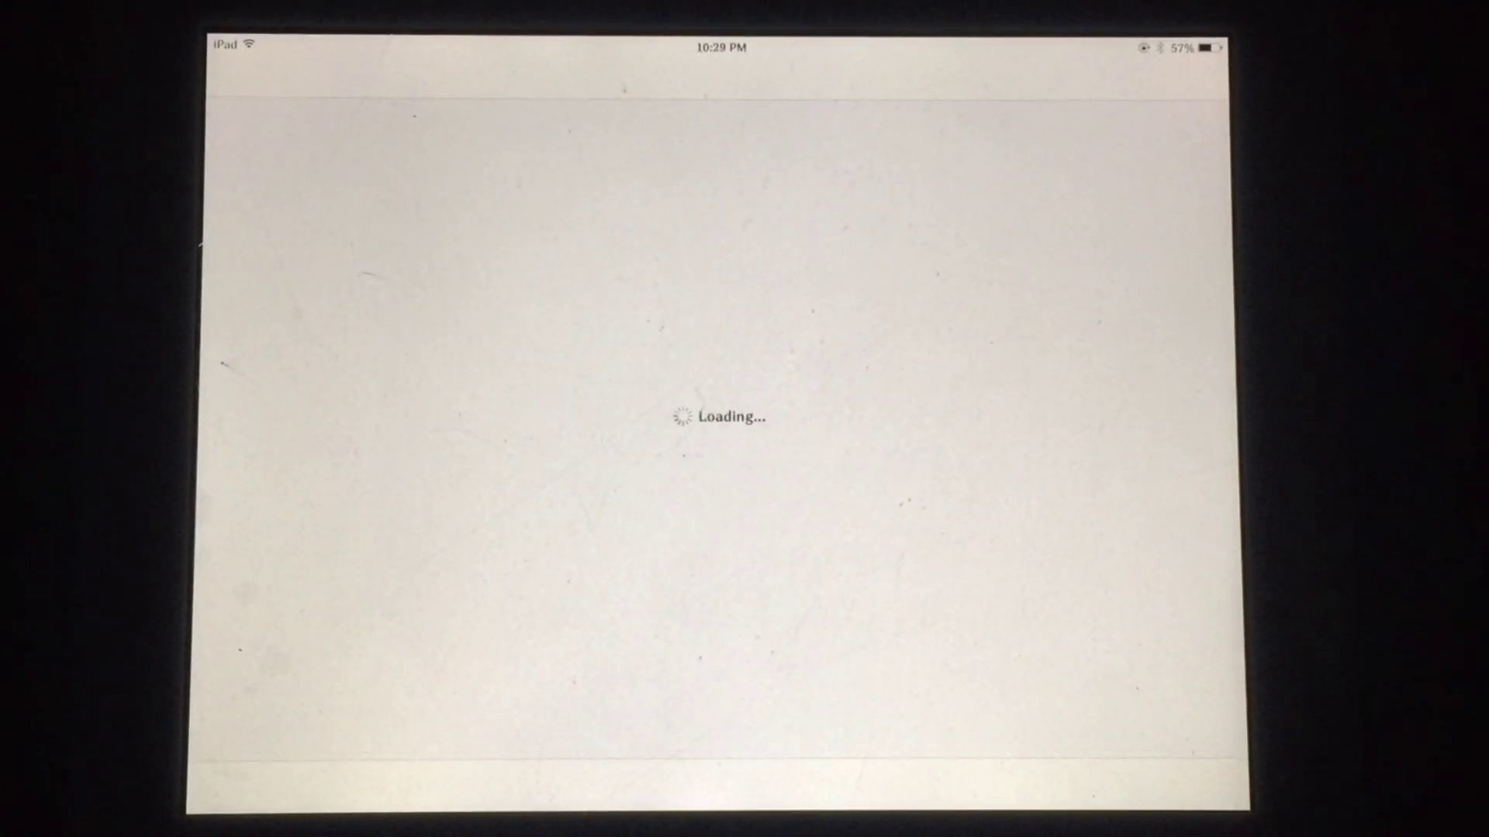
Step: Refresh every source on Cydia's Sources tab and dismiss the Database warning sheet
click(606, 785)
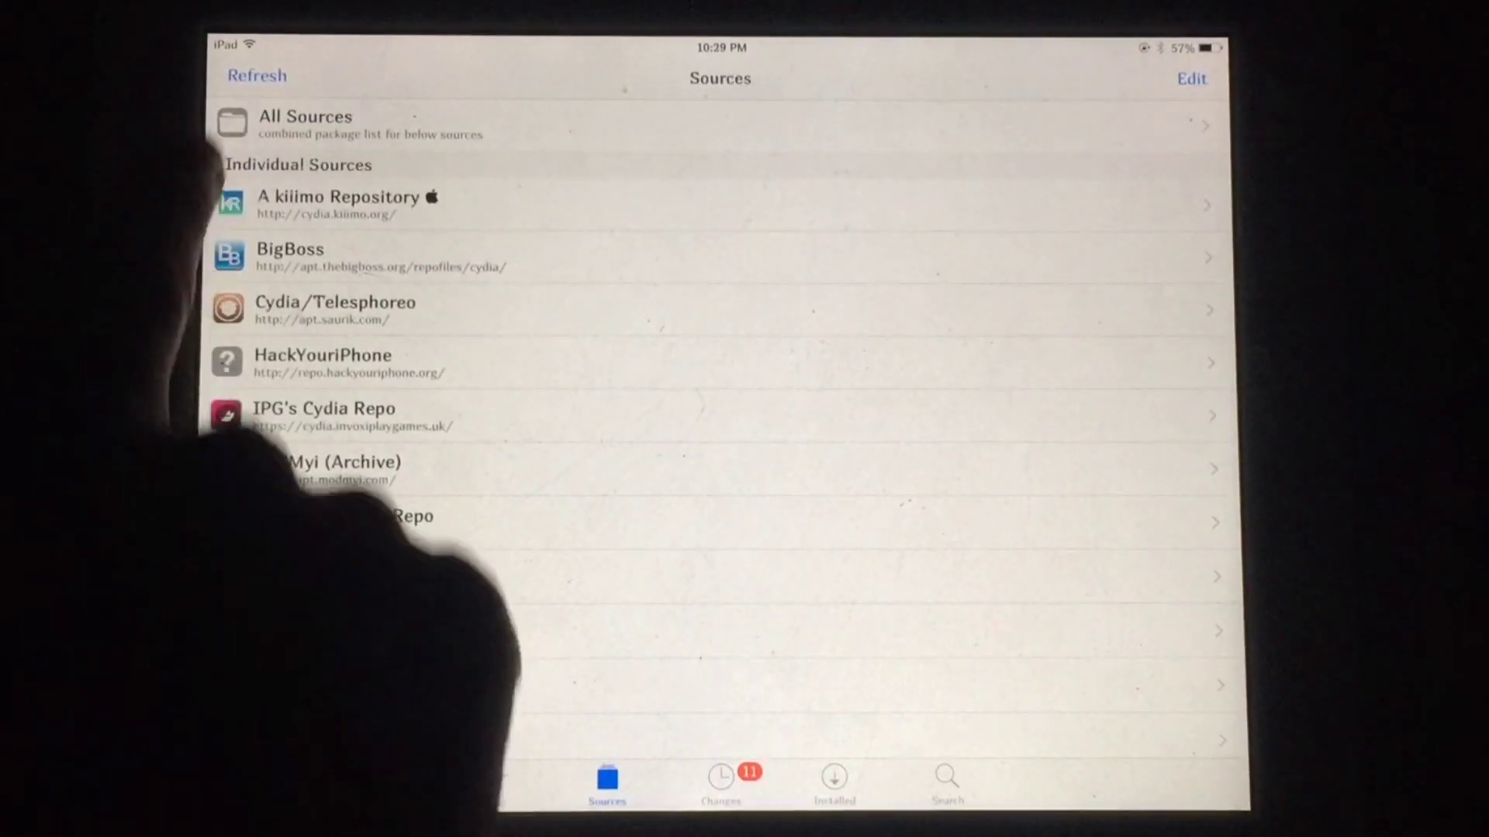
click(257, 76)
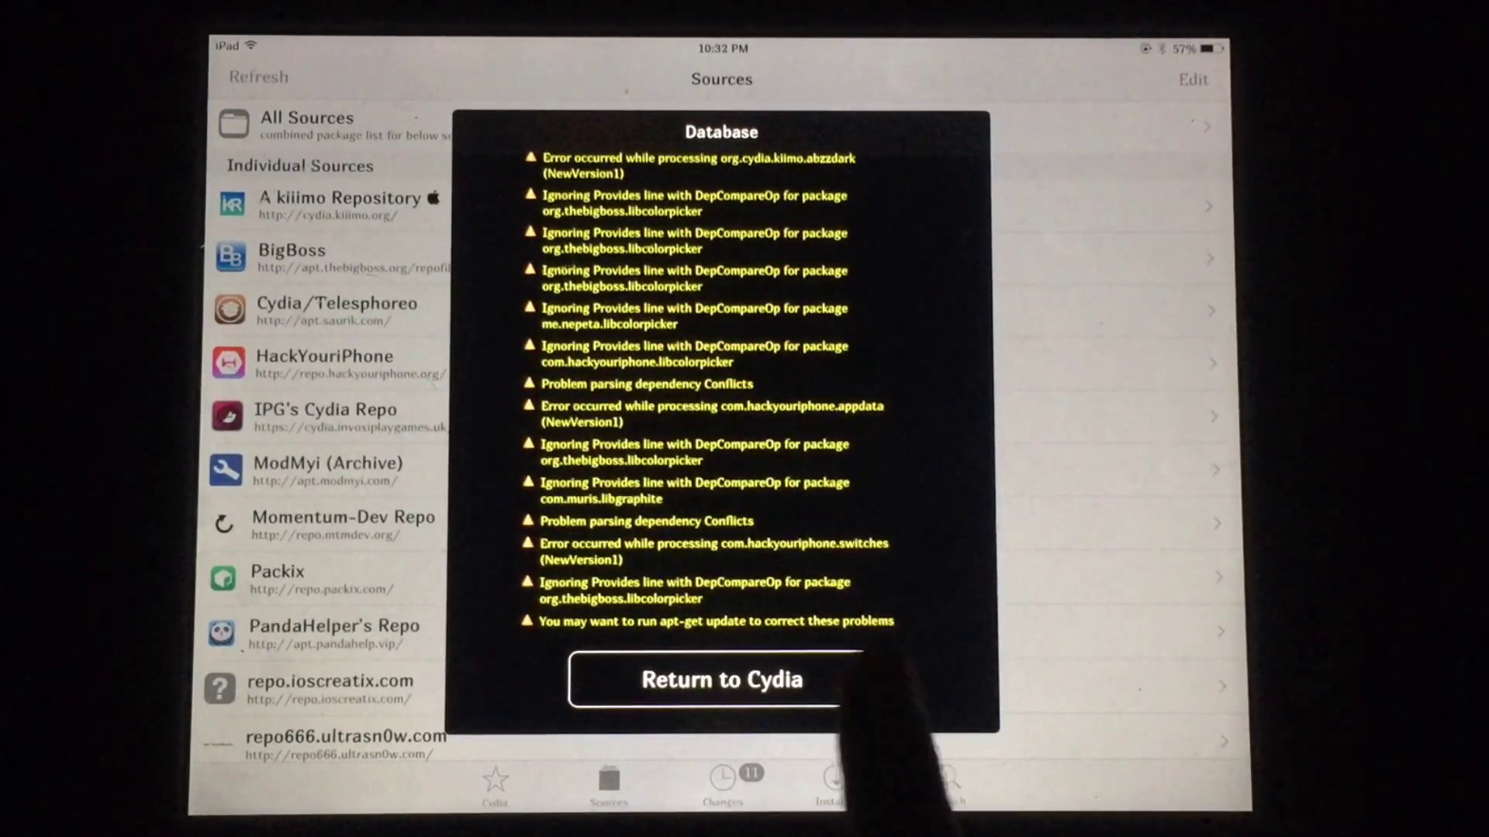
click(832, 686)
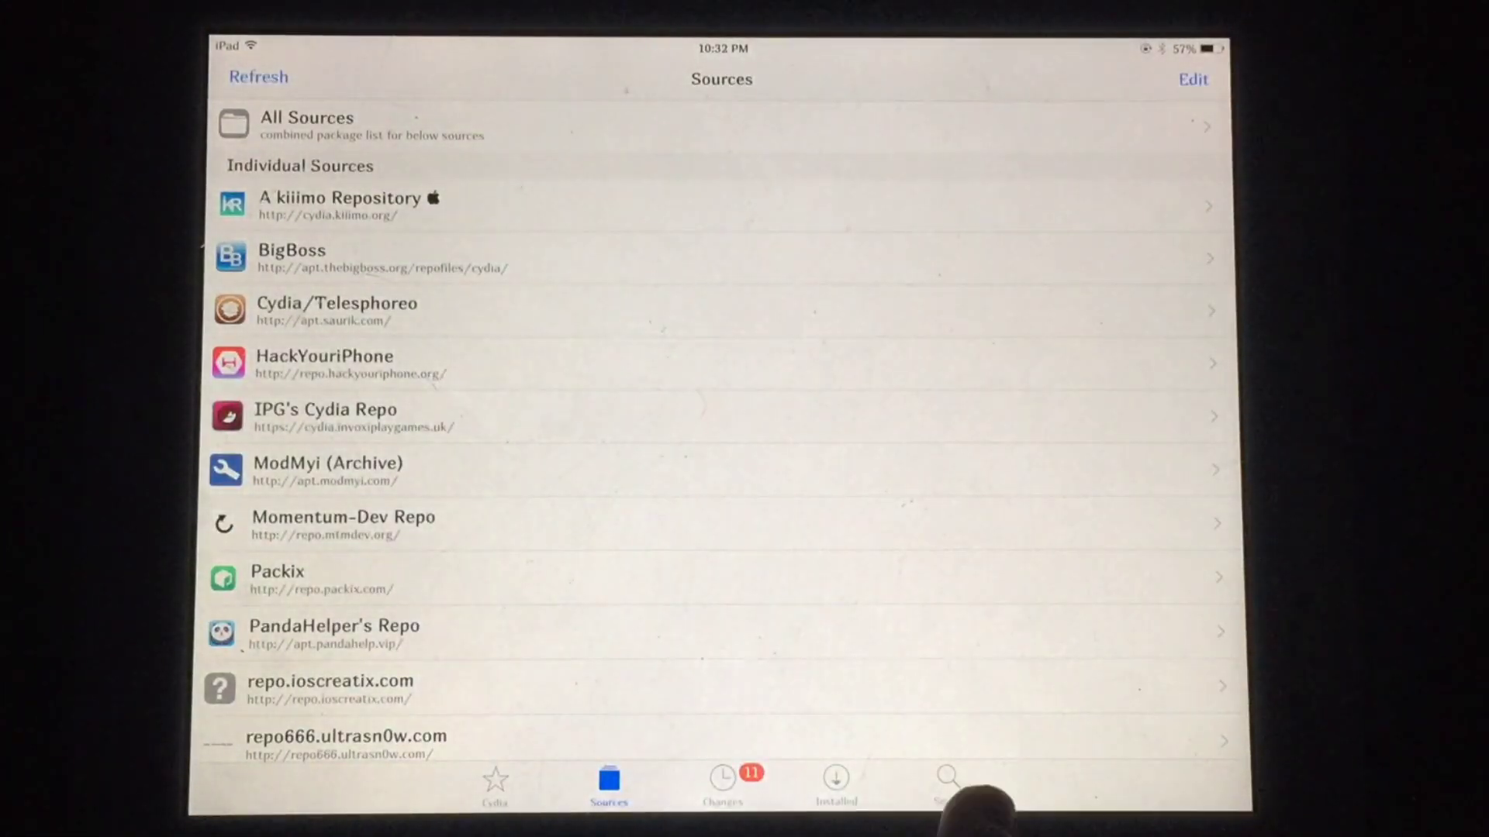
Step: Find Clocky via search, install and confirm it, then restart SpringBoard
click(949, 781)
text(C)
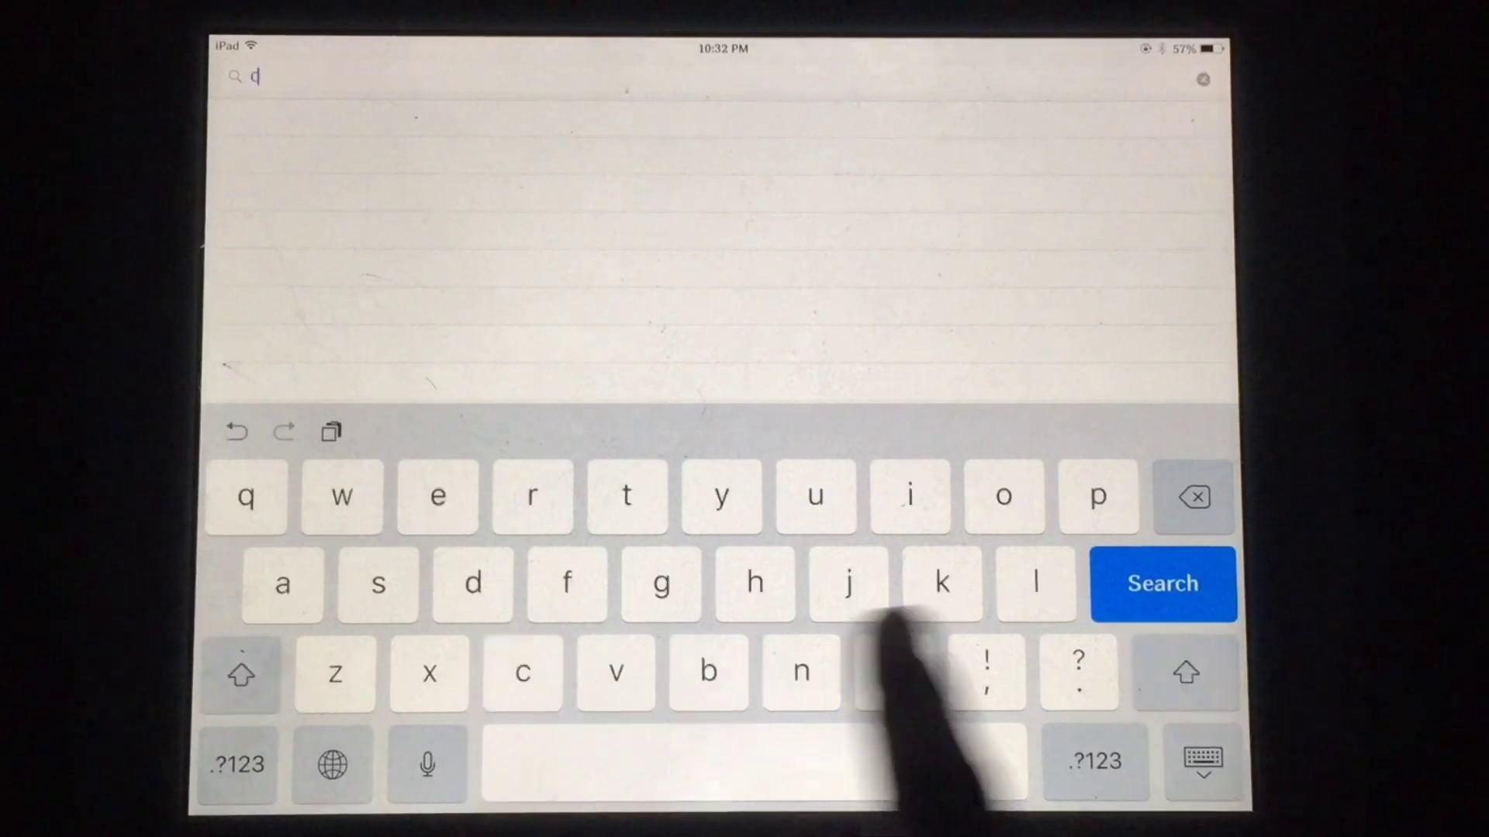
text(locky)
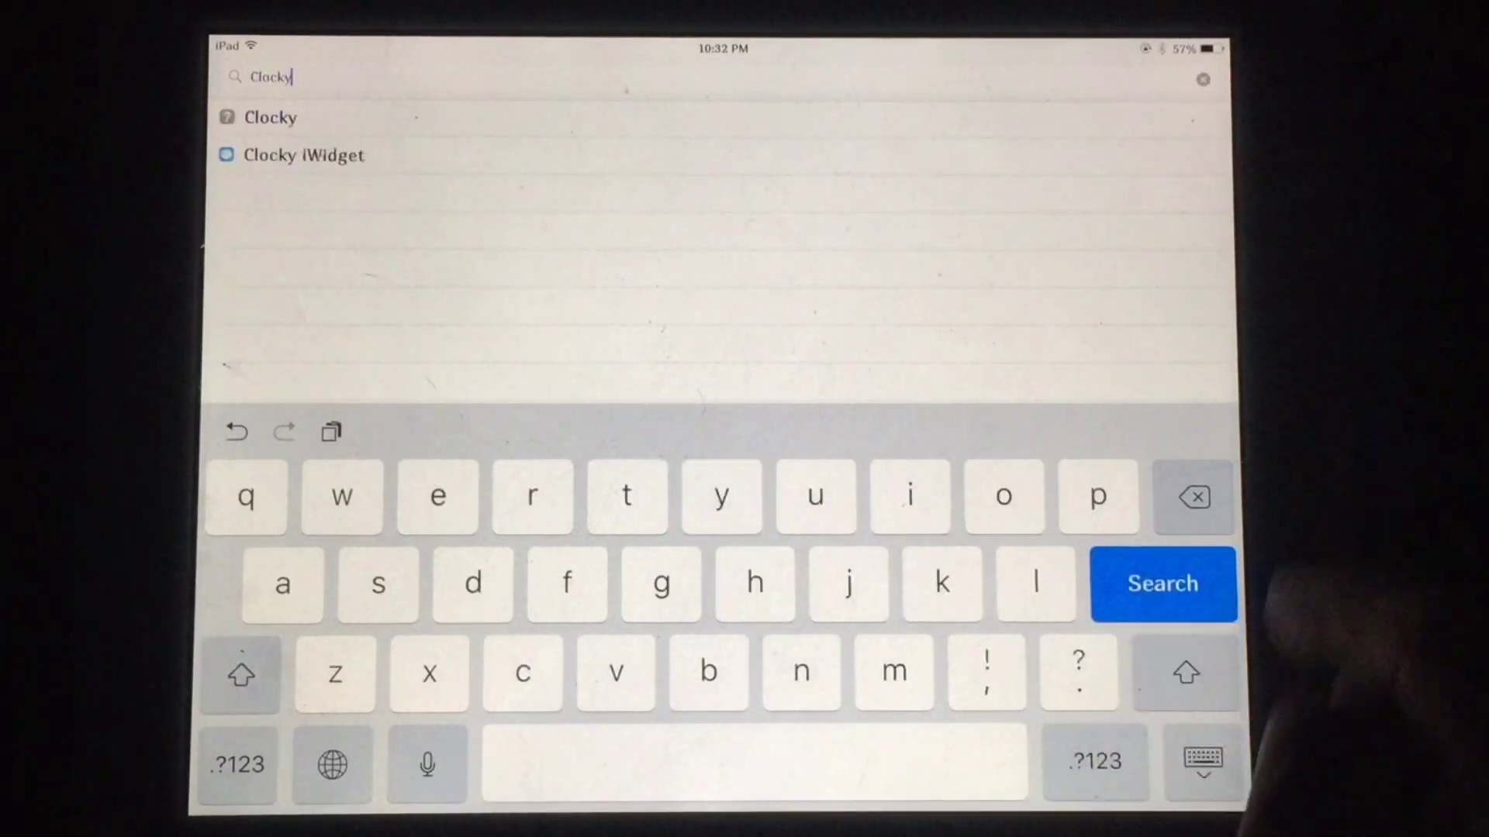
click(1162, 583)
click(280, 116)
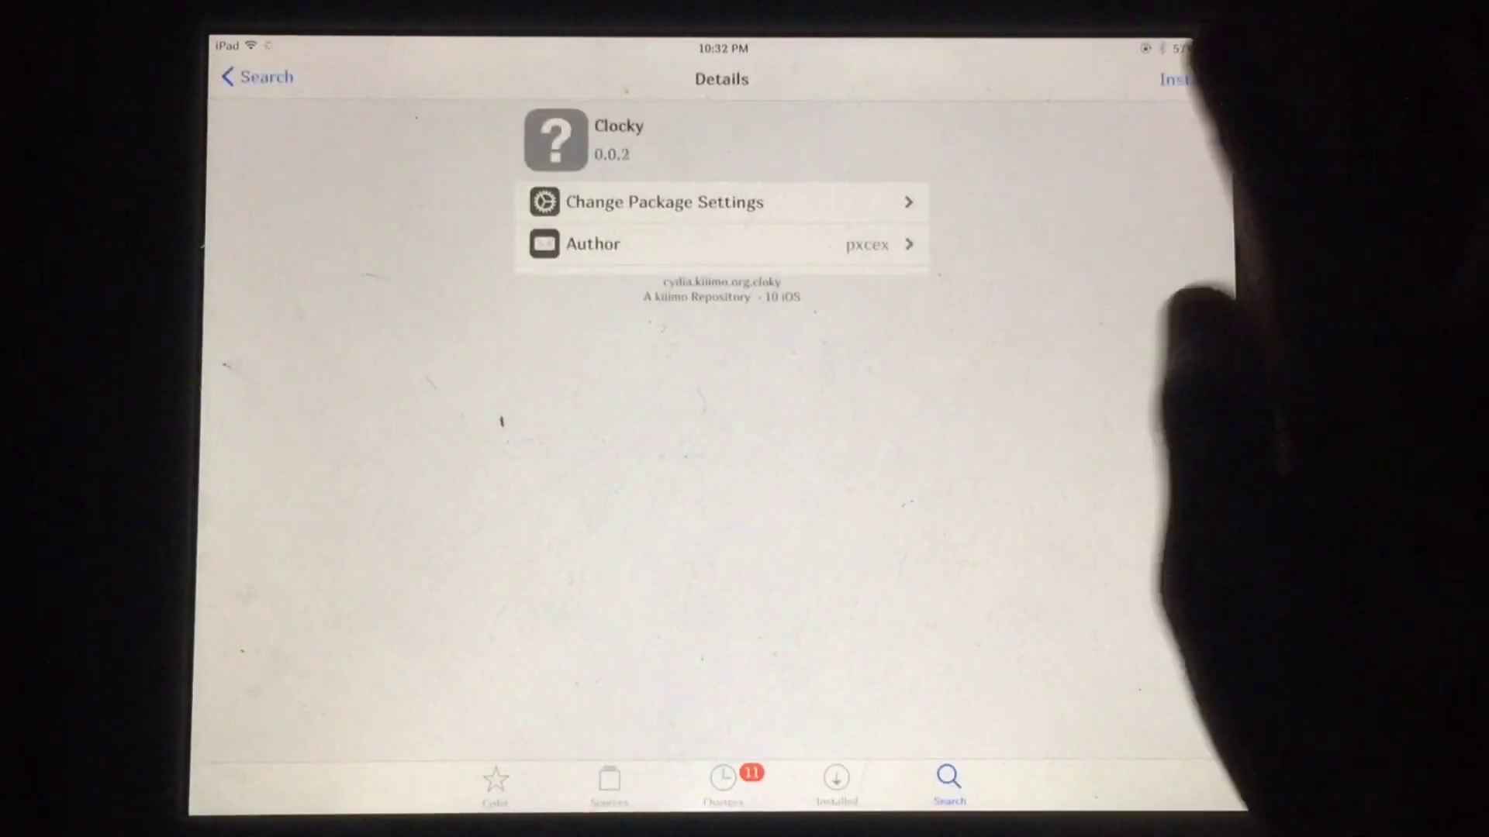
click(1184, 79)
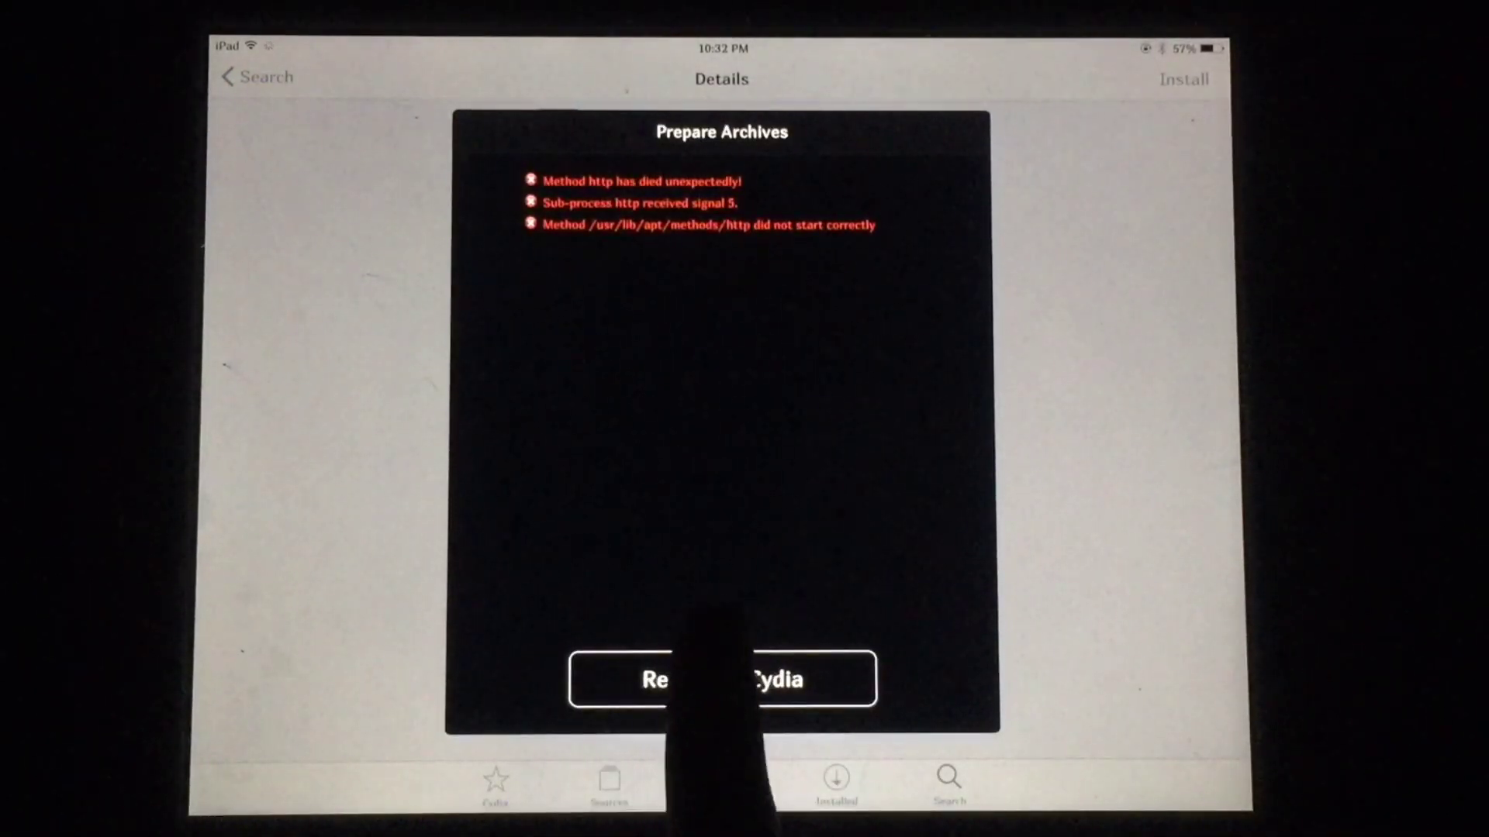
click(721, 679)
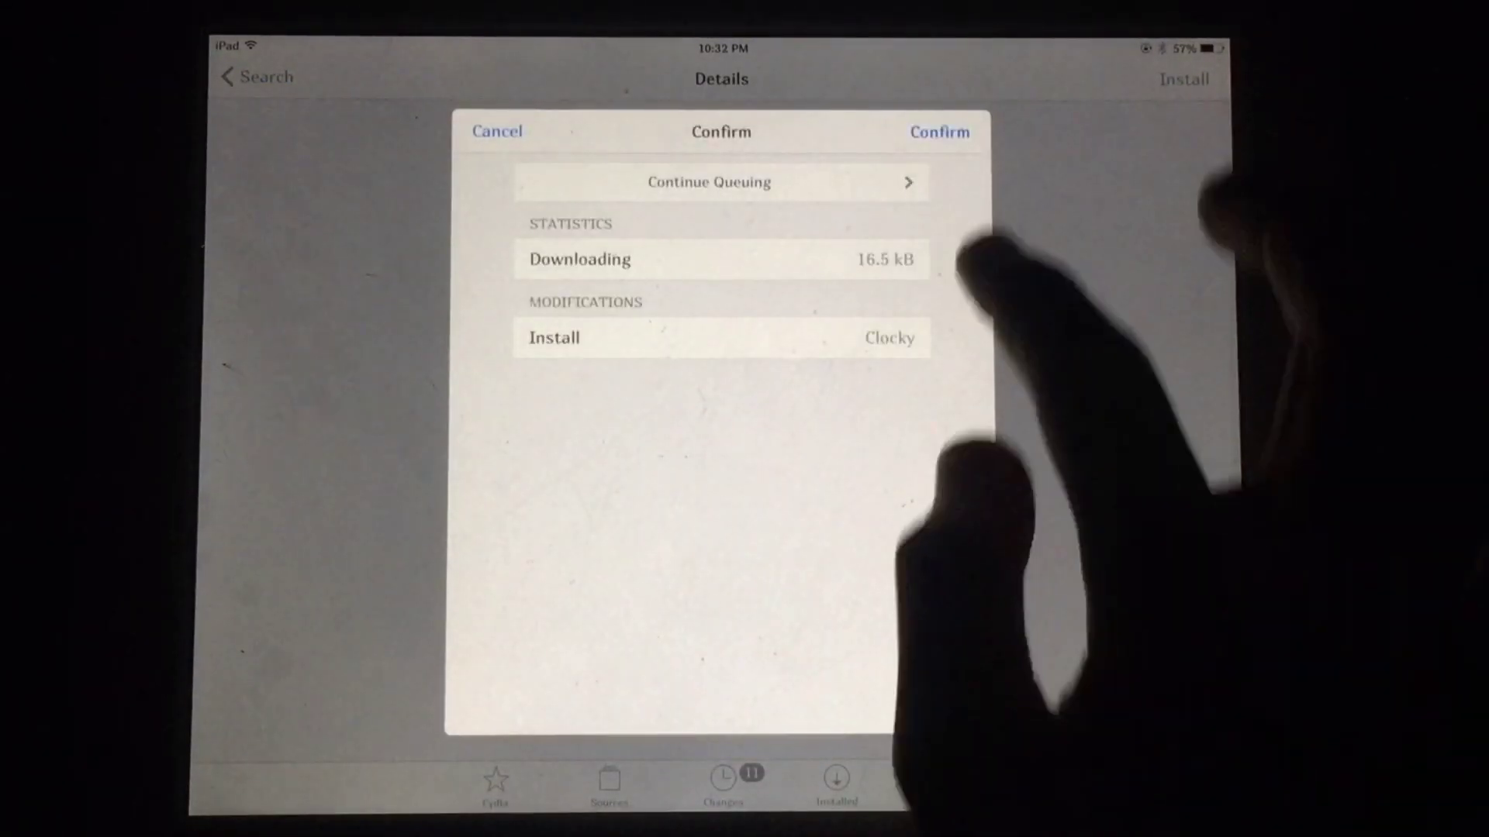
click(939, 131)
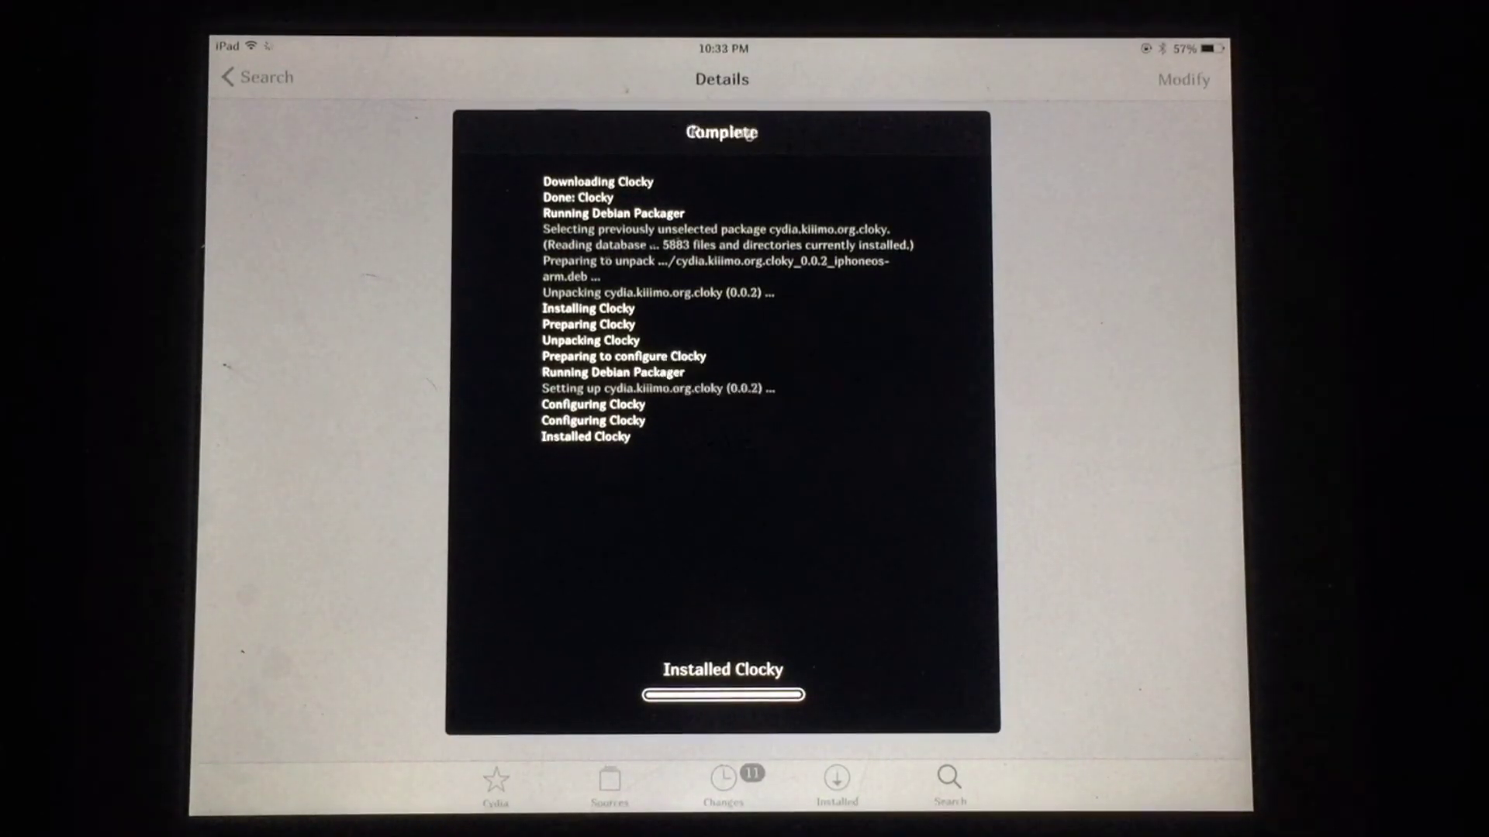
click(768, 681)
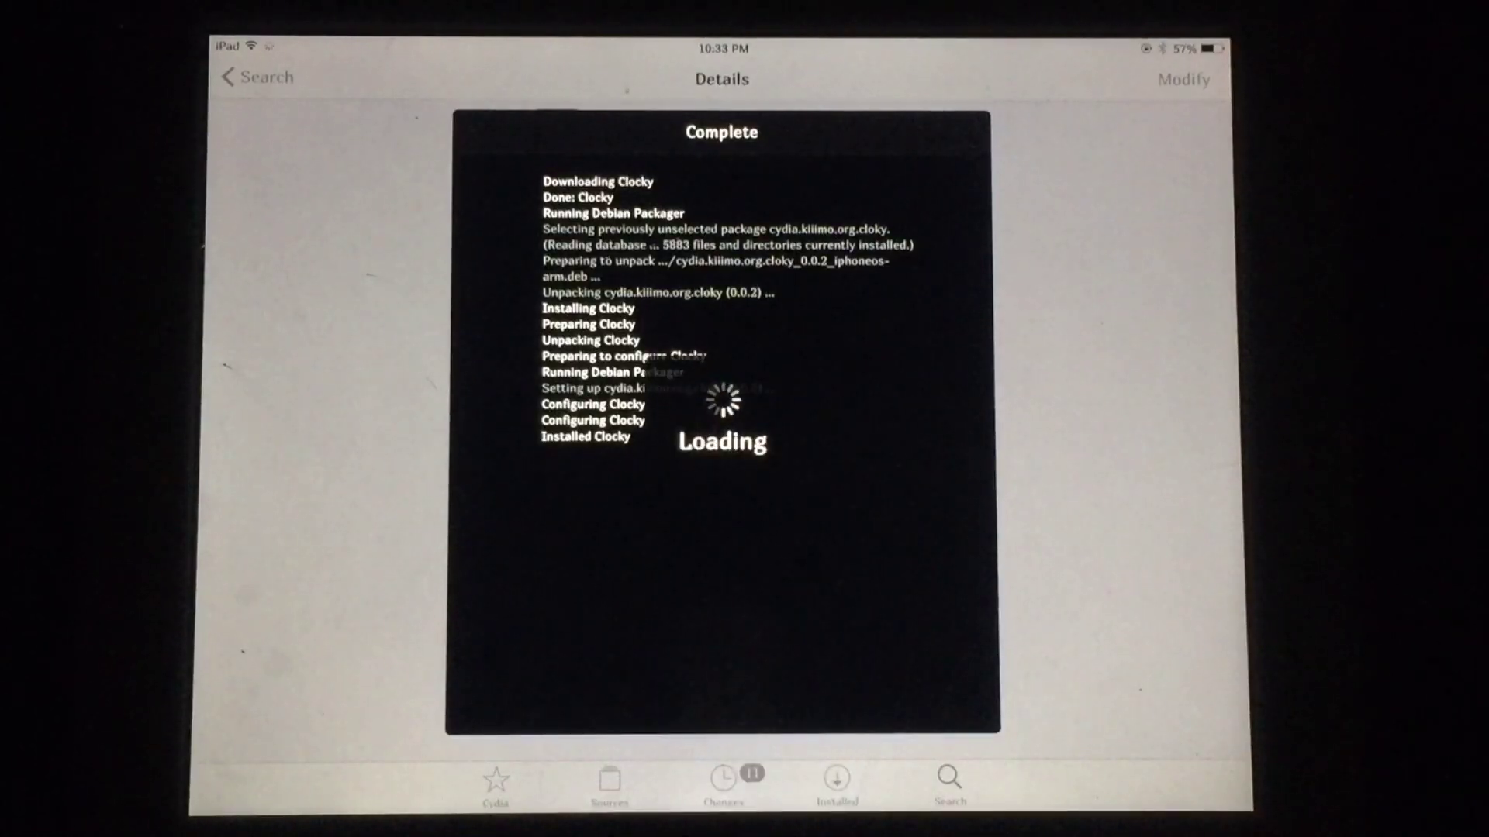